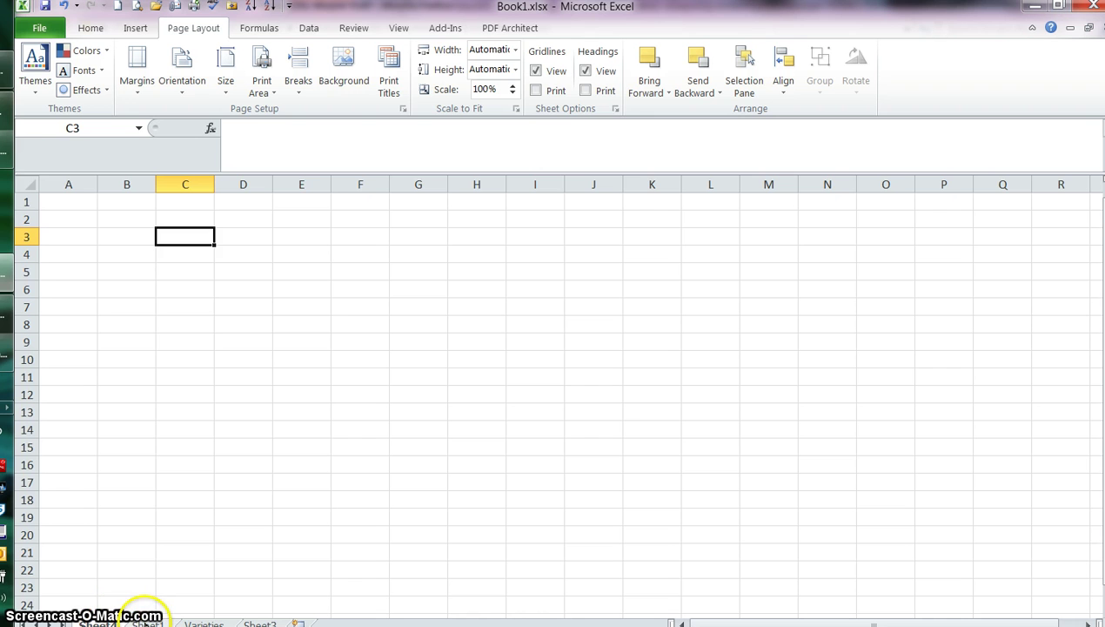
- Review the key steps list on Sheet1 and the ID and Var columns on Sheet3
click(145, 621)
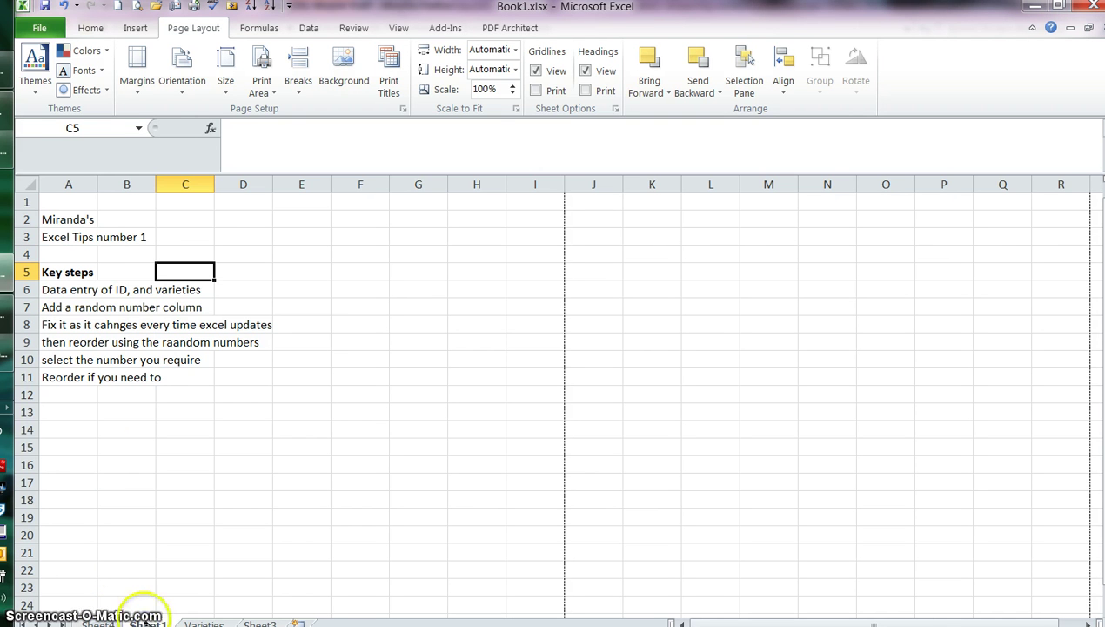
click(84, 219)
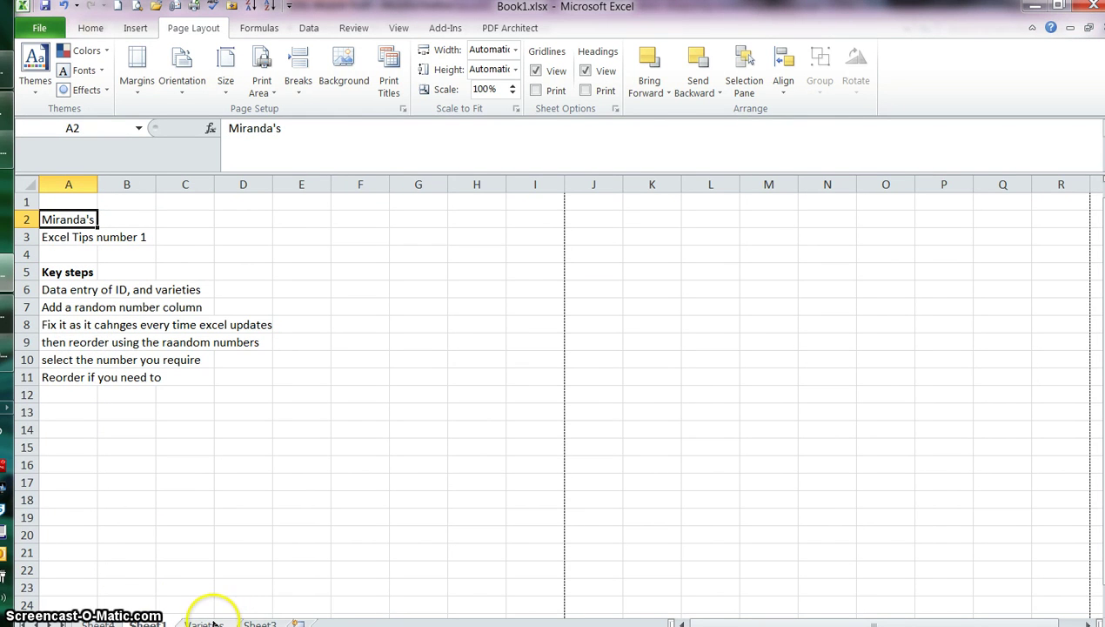
click(259, 620)
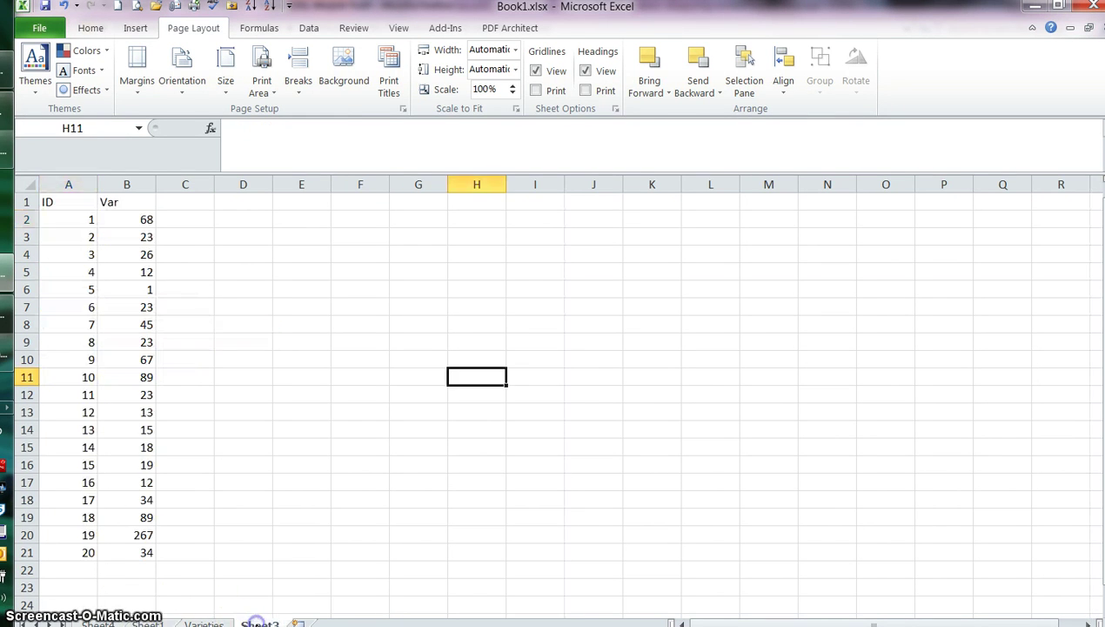
click(224, 337)
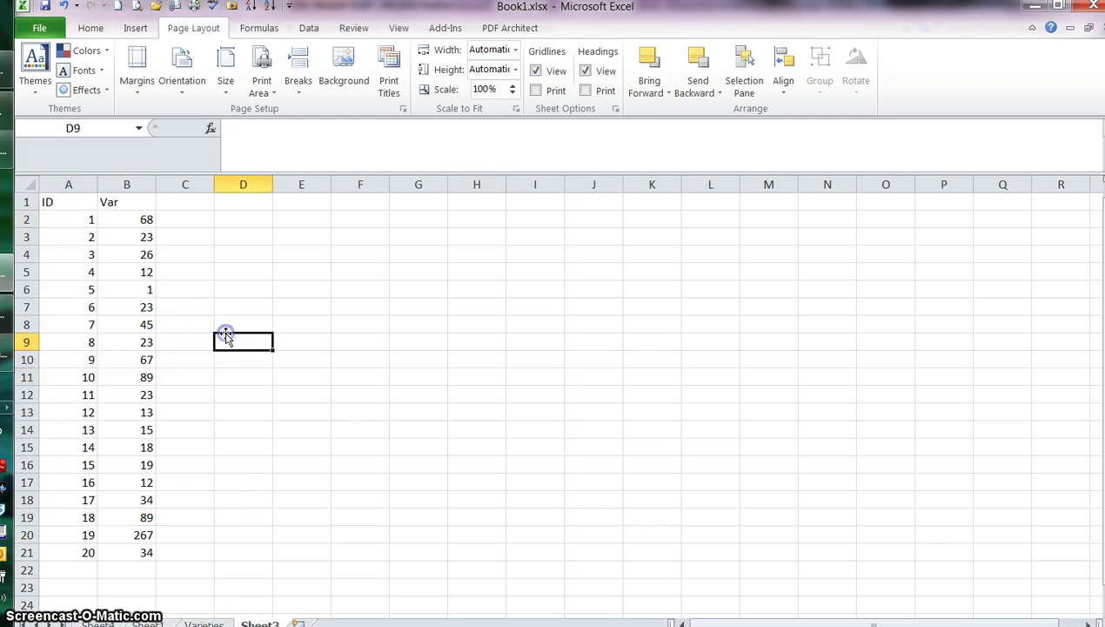
click(74, 201)
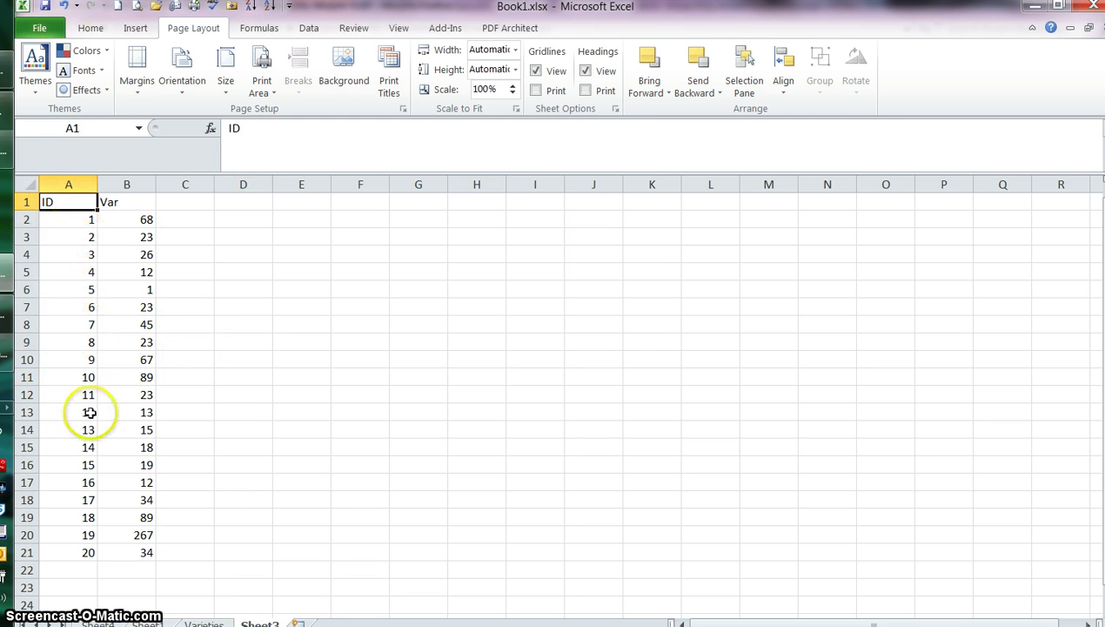
click(130, 201)
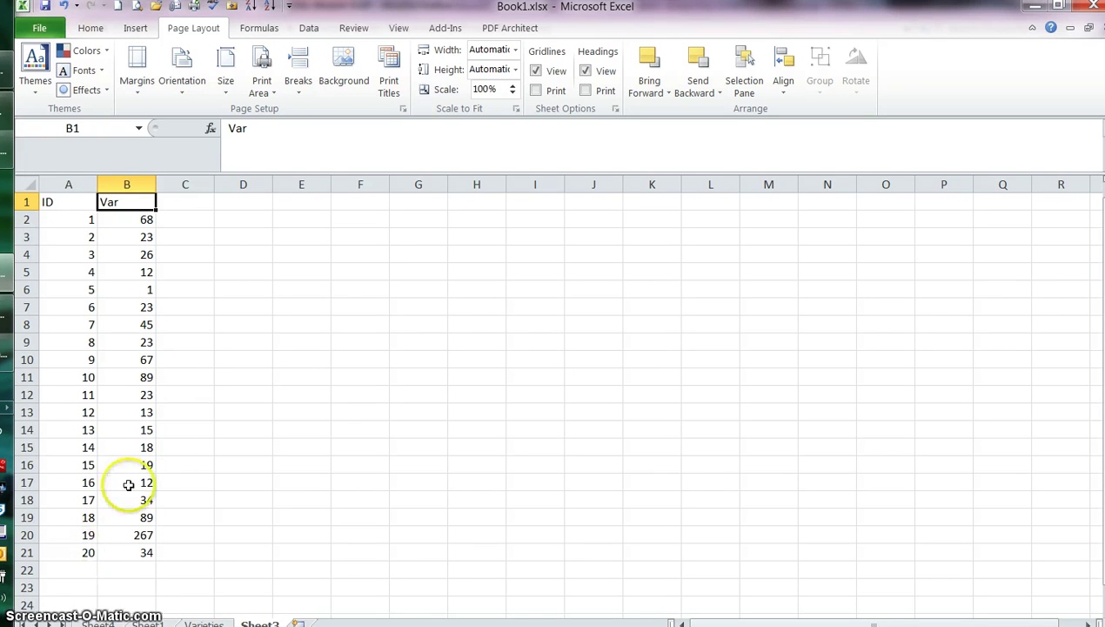
- Add the column header "Randomise" in cell C1 of Sheet3
click(196, 203)
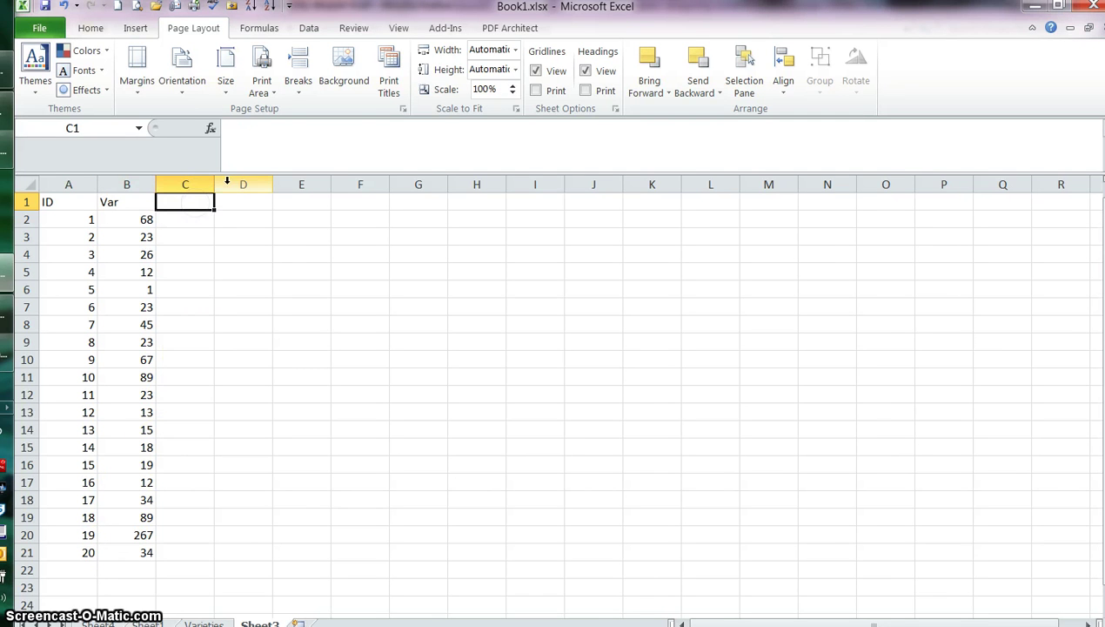
text(R)
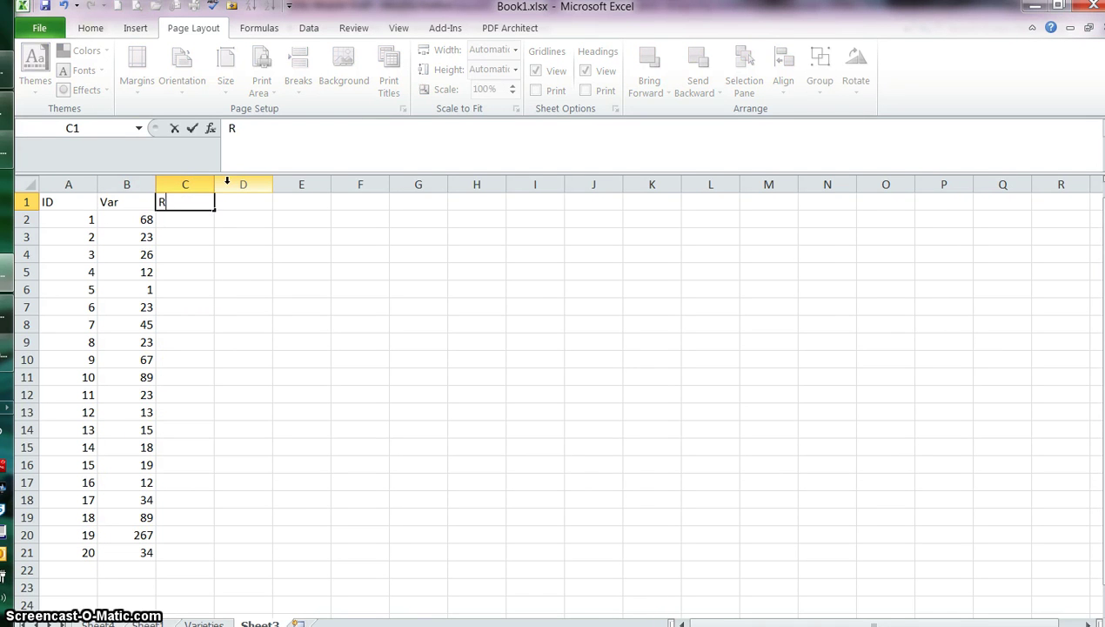
text(andomise)
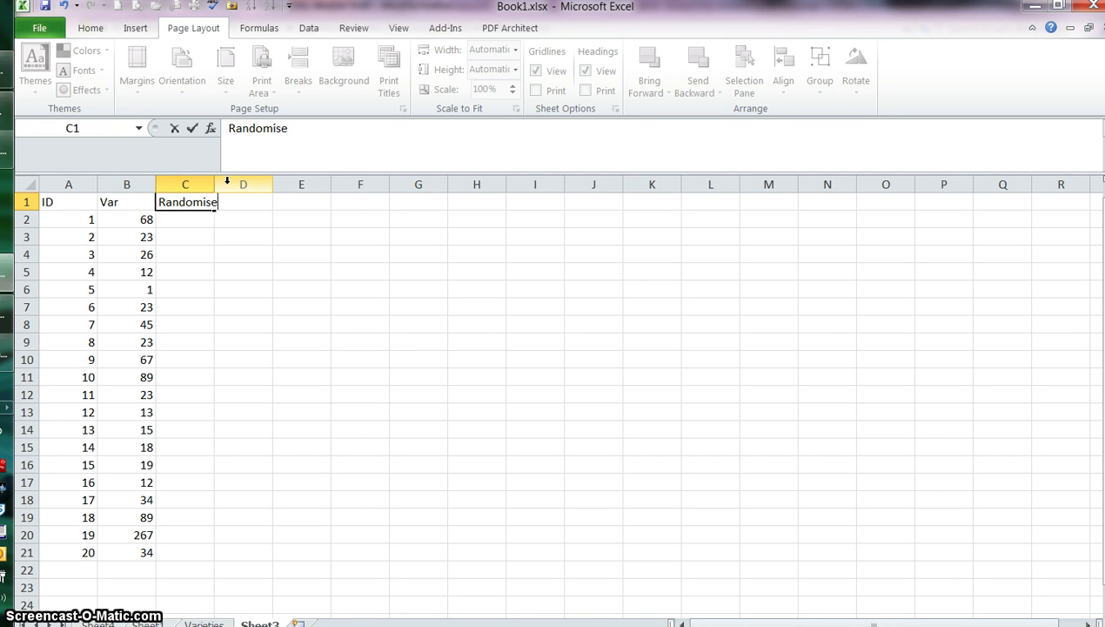
- Insert the RAND function in cell C2 under the Randomise header
click(205, 219)
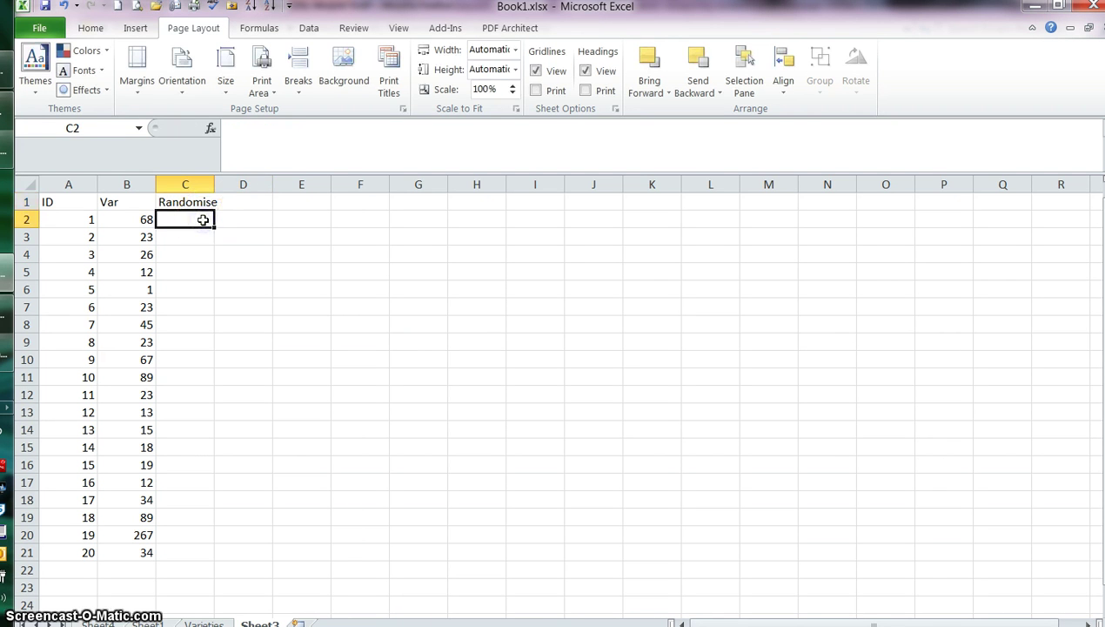
click(209, 127)
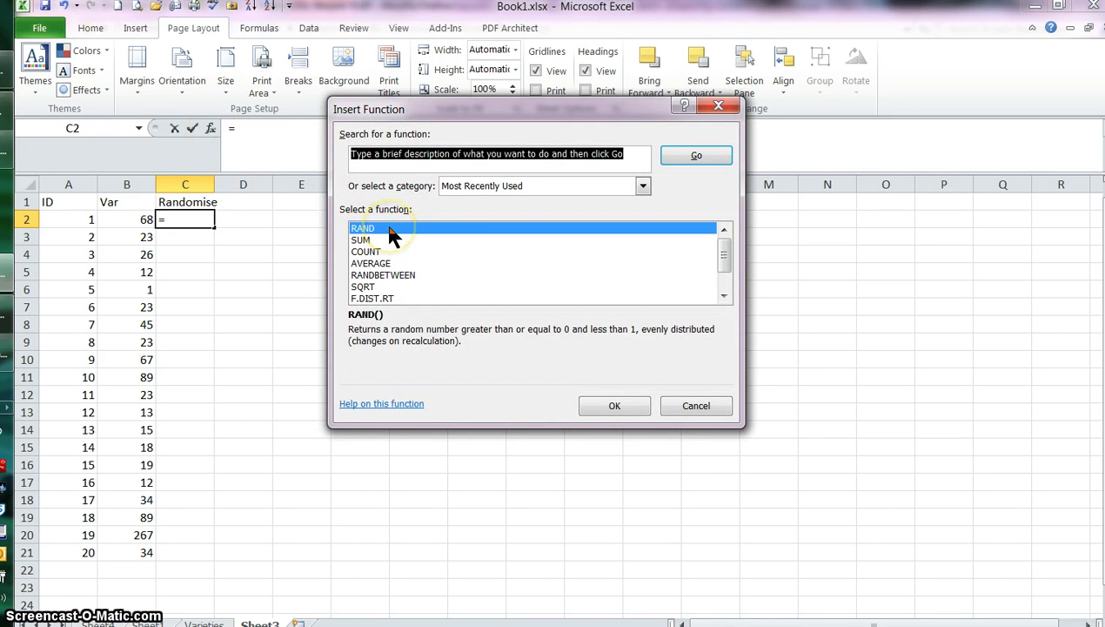
click(370, 318)
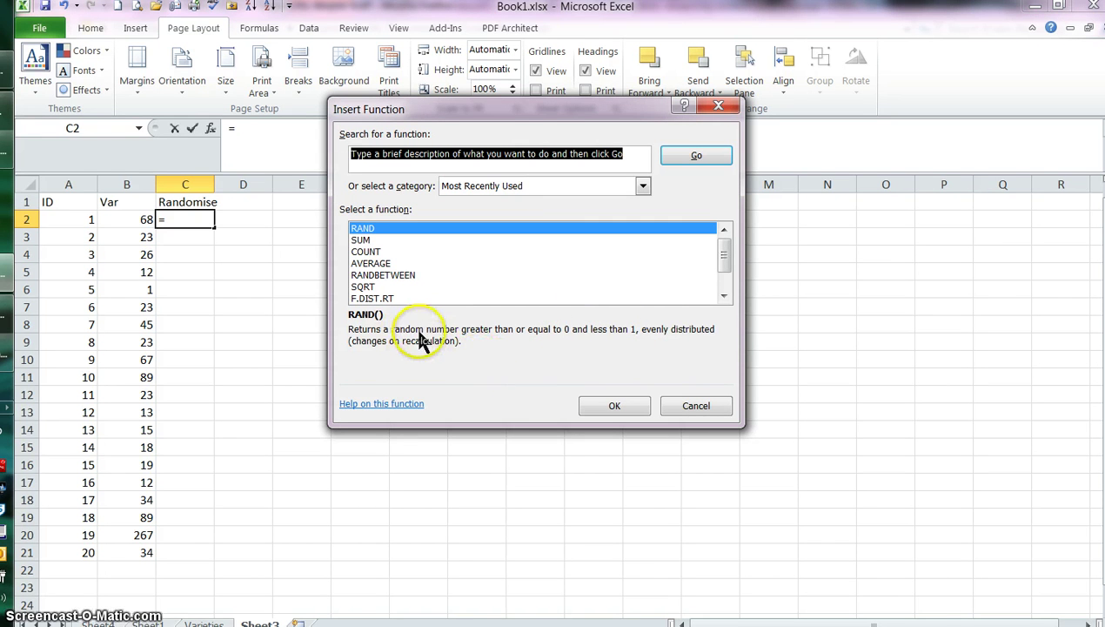
click(599, 405)
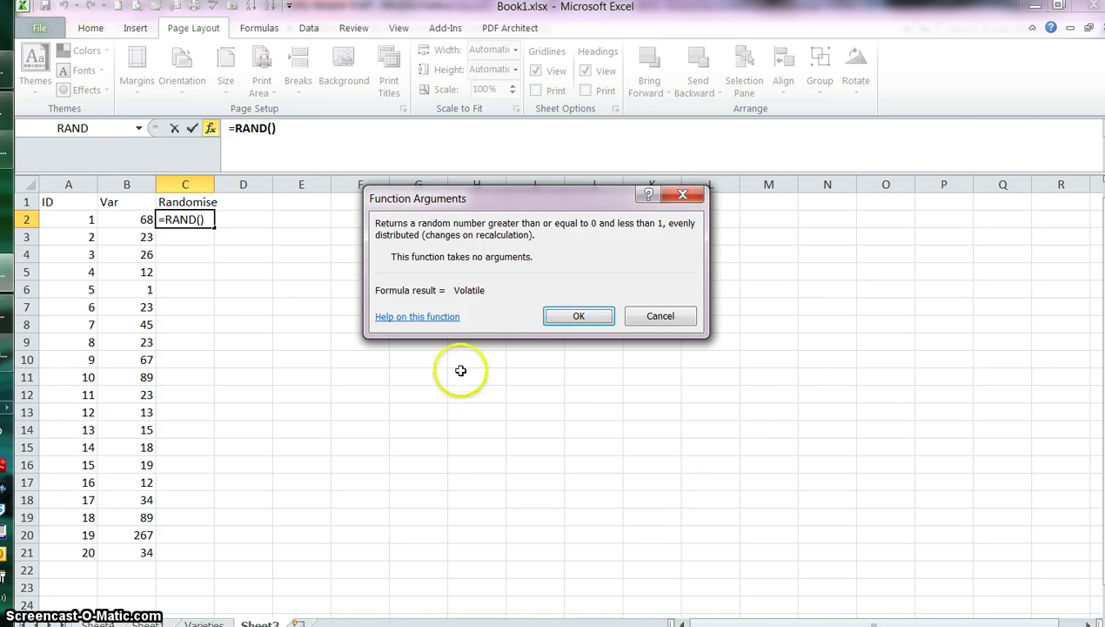
click(574, 319)
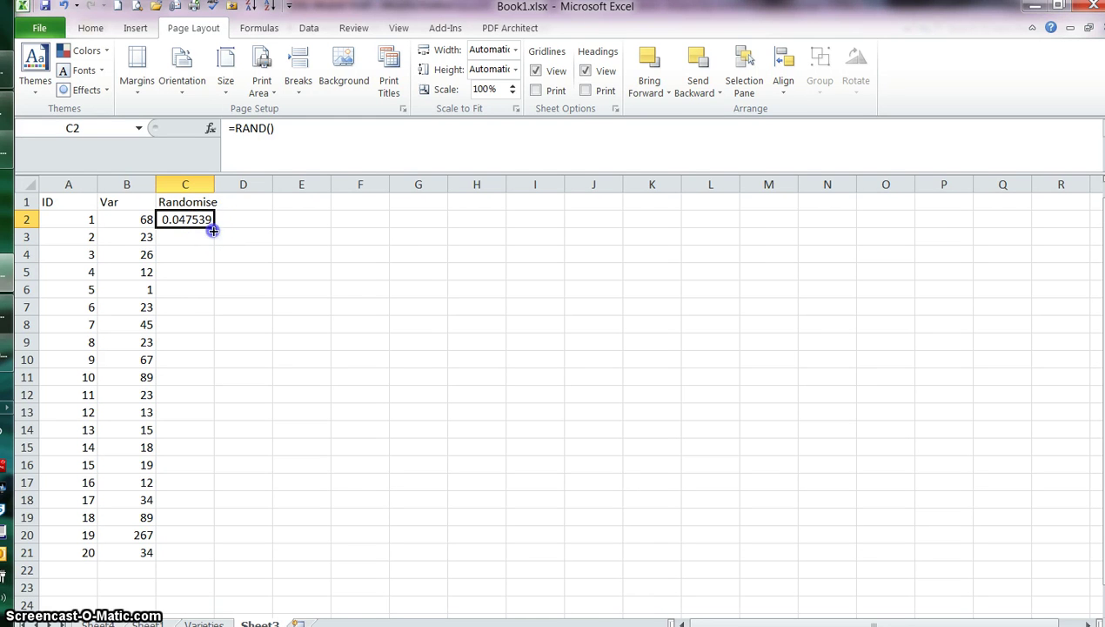
- Fill the RAND formula from C2 down the Randomise column to C21
drag(210, 255, 172, 359)
drag(180, 459, 180, 554)
click(317, 461)
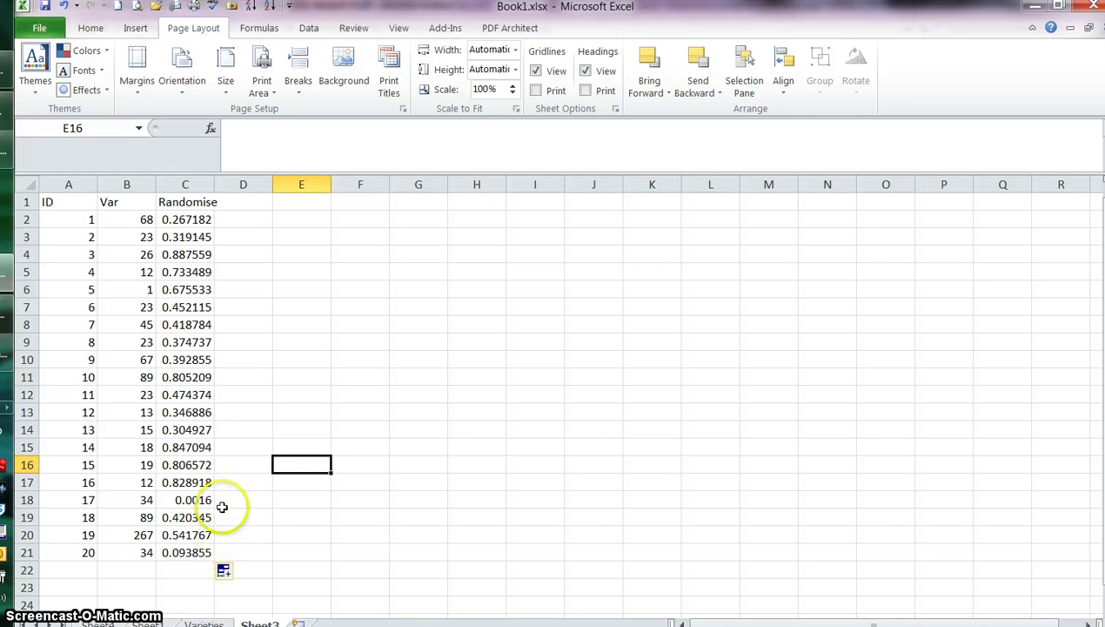
- Refill the RAND formula from C2 into C3 to make the random numbers recalculate
click(191, 225)
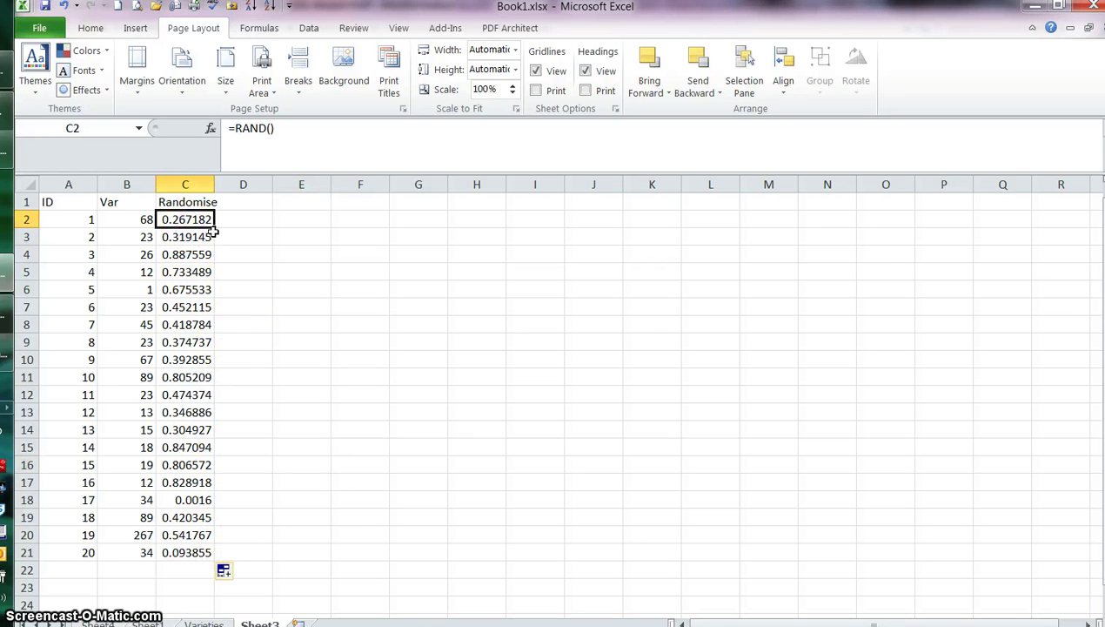
drag(219, 245, 220, 246)
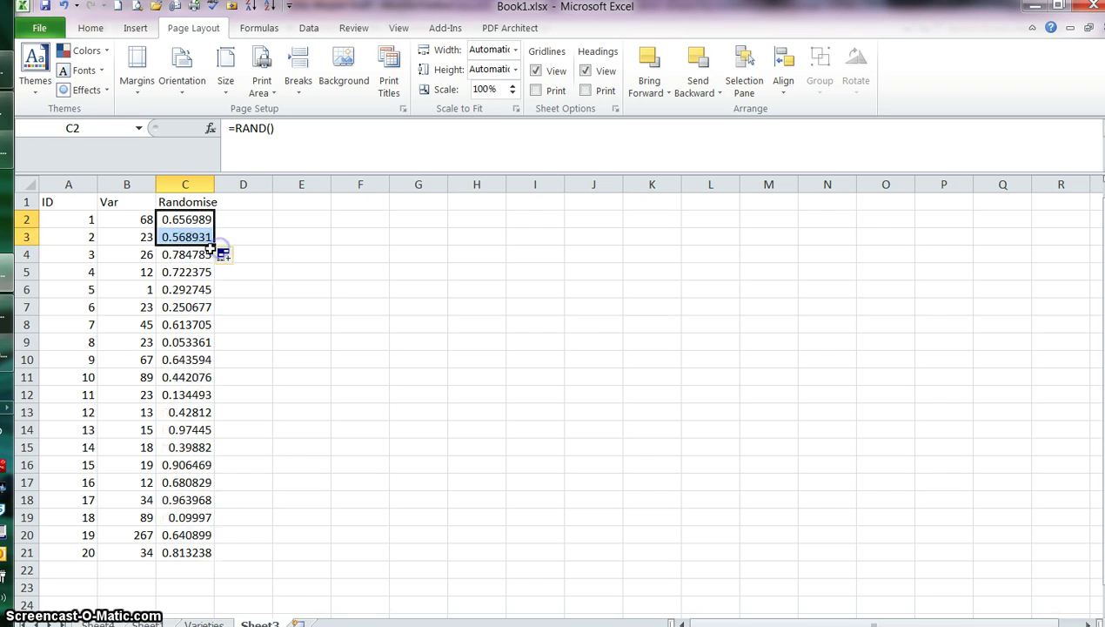
click(195, 253)
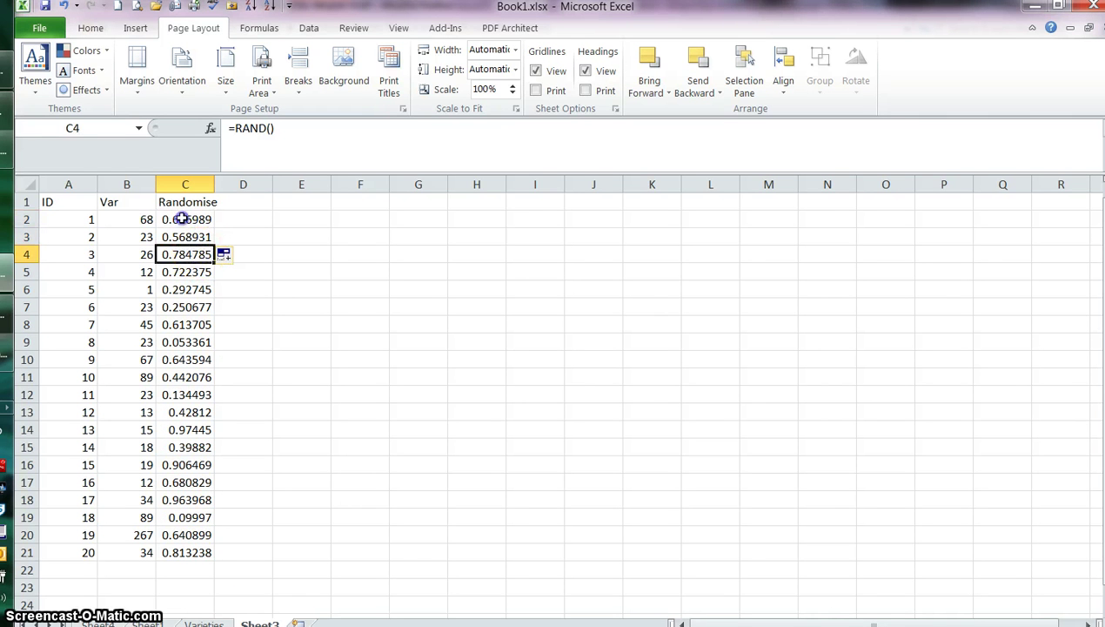
click(181, 219)
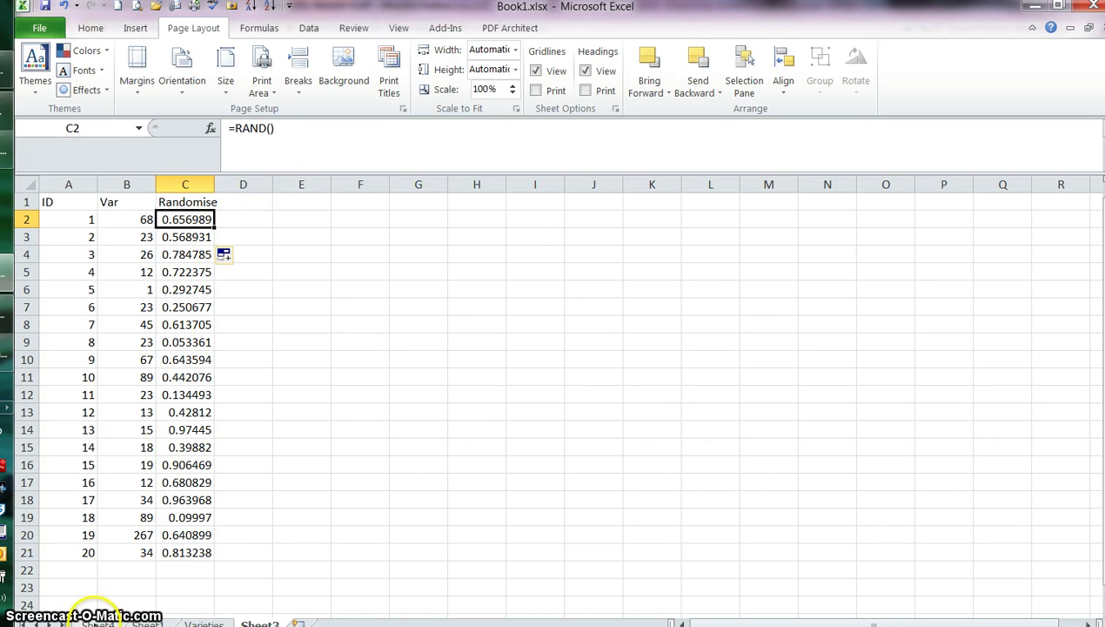
- Go back to Sheet1 and review the key steps on data entry and adding a random number column
click(97, 623)
click(148, 623)
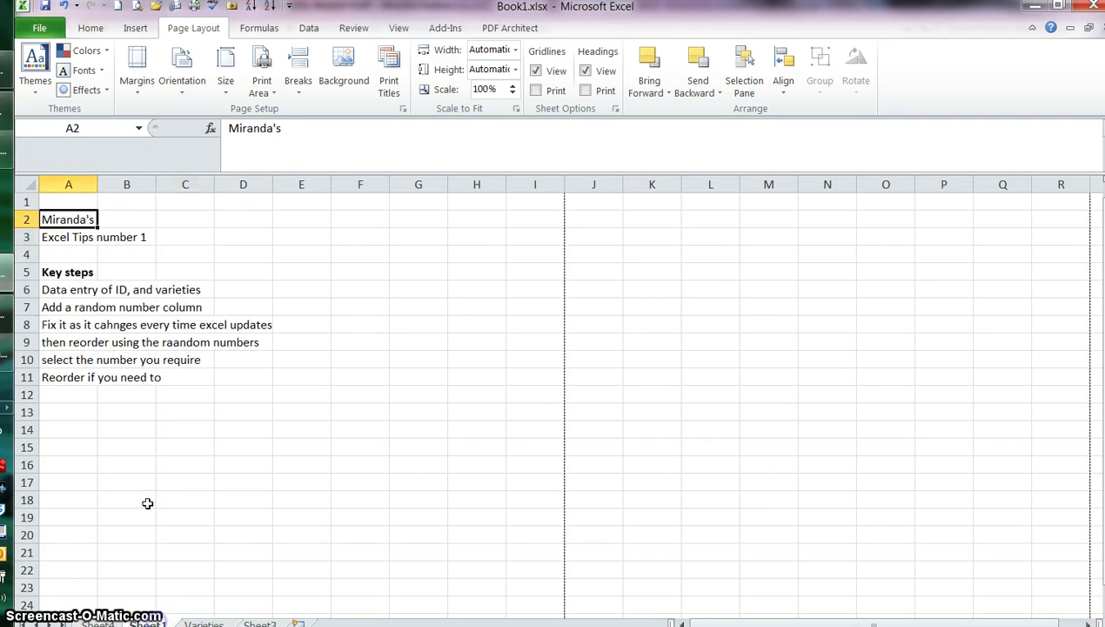
click(61, 294)
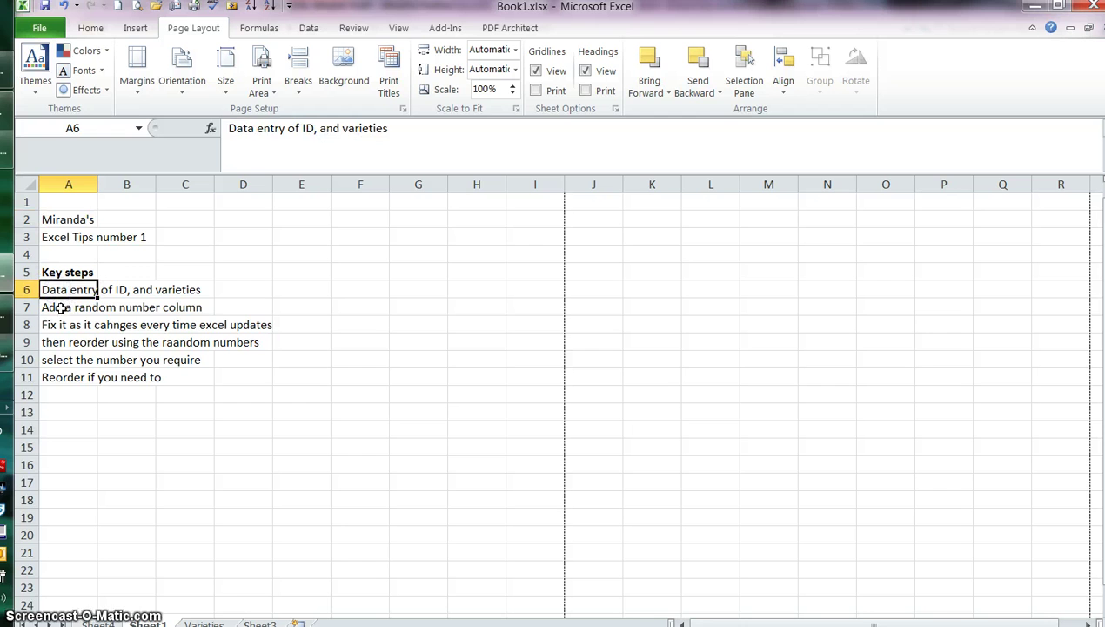
click(59, 308)
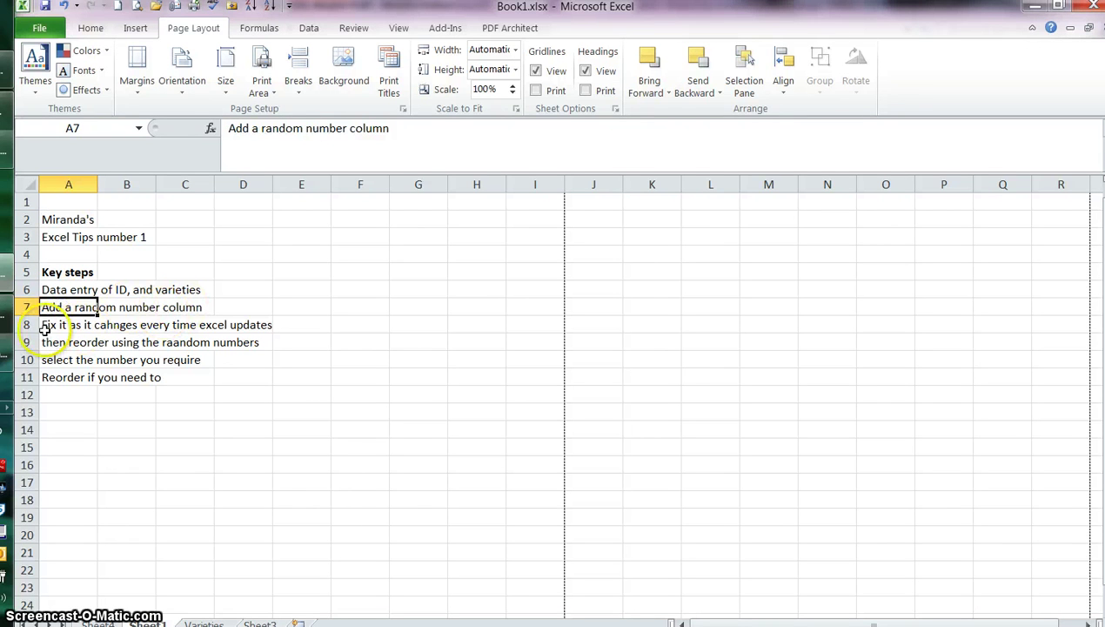
- Correct the text in cell A8 of Sheet1 to "Fix it as it changes every time Excel updates"
click(41, 328)
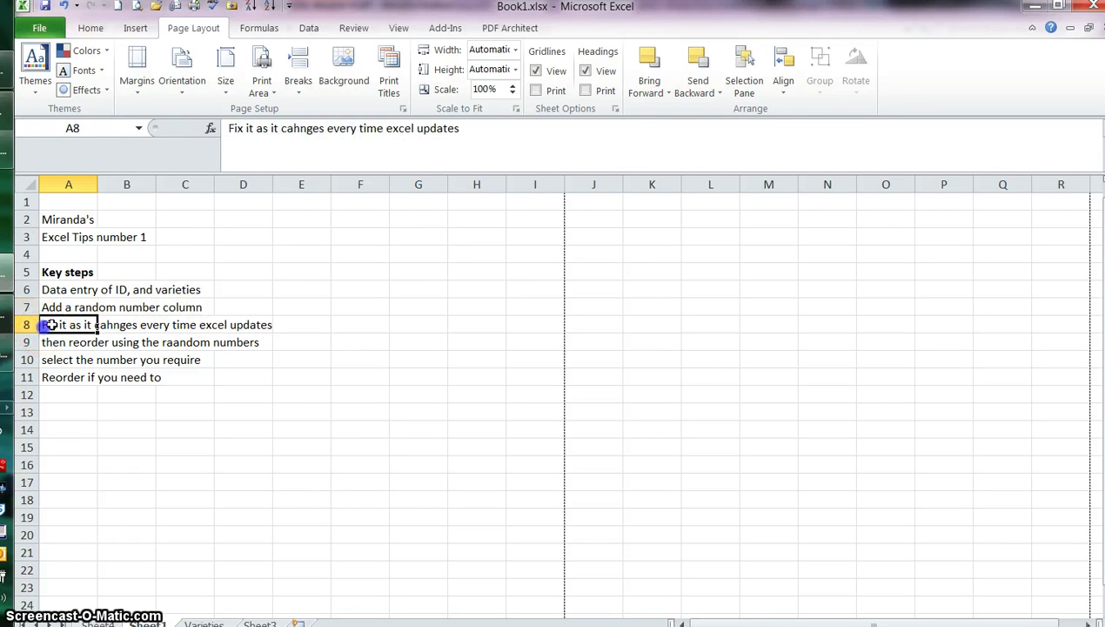
click(284, 130)
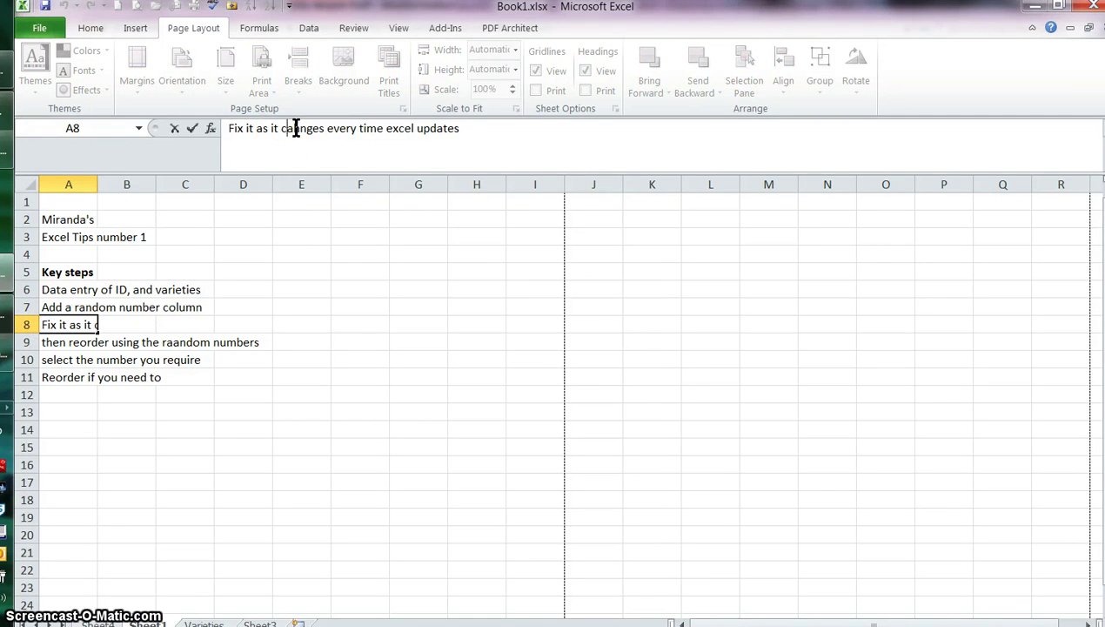
text(ch)
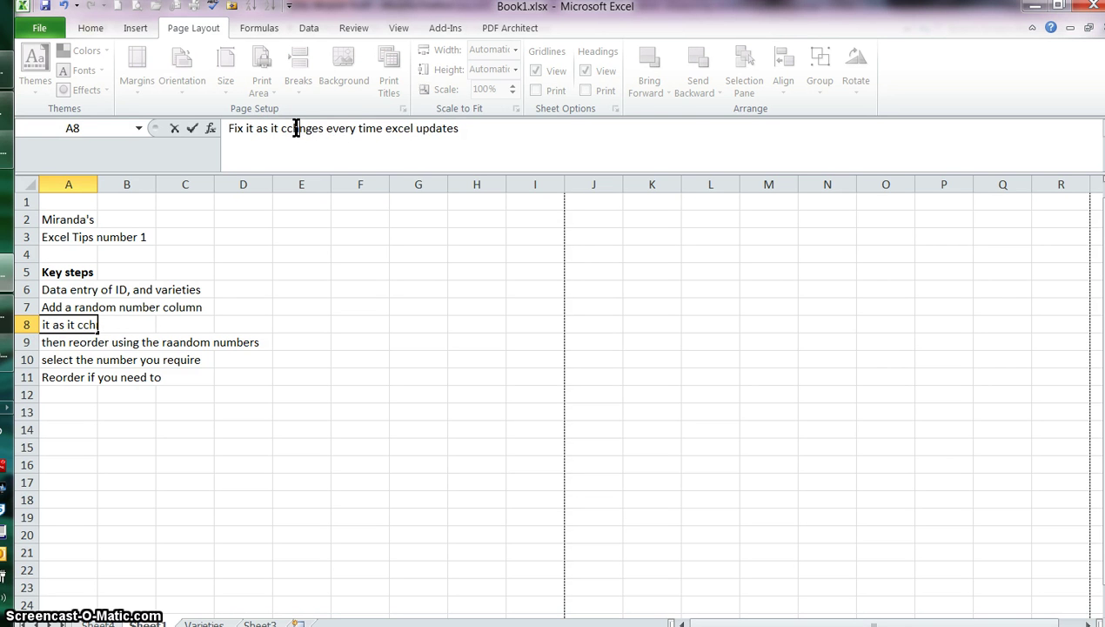
text(a)
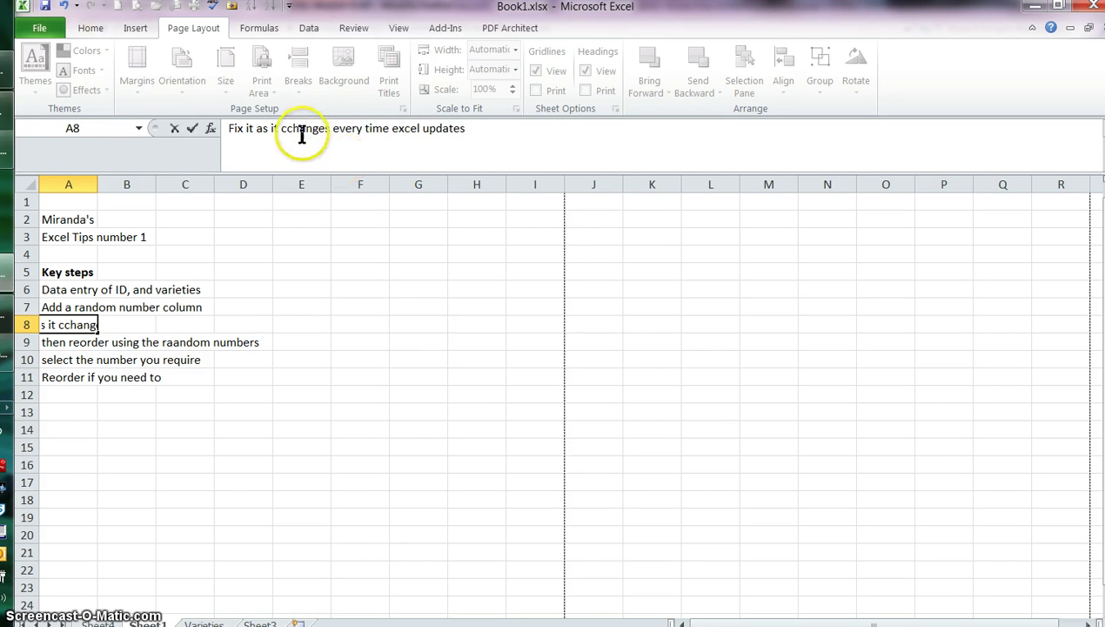
click(289, 129)
key(BackSpace)
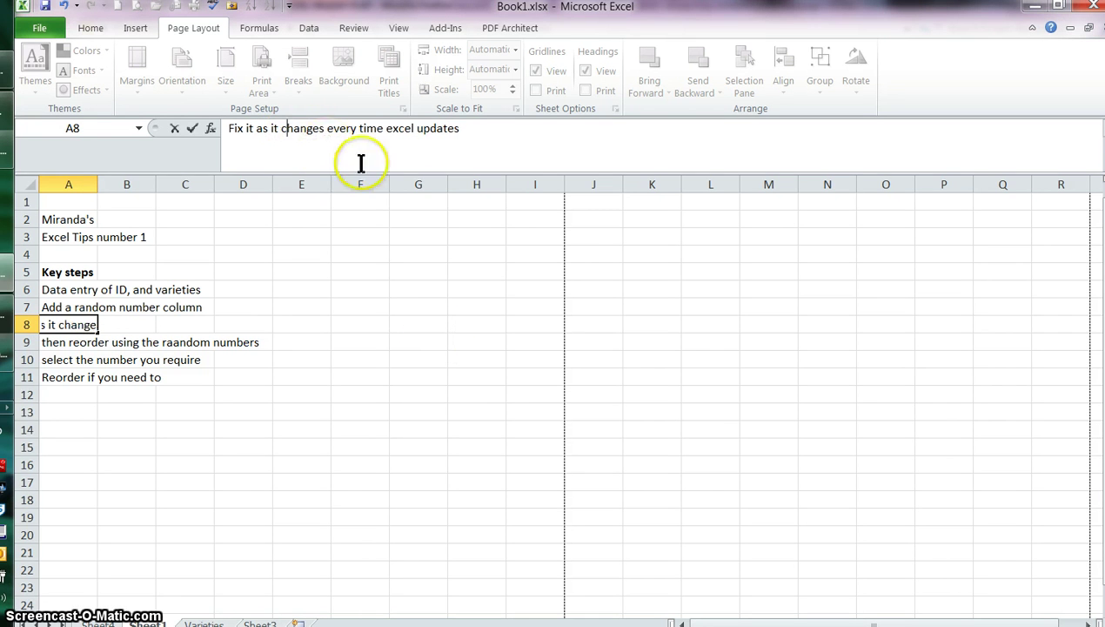
click(397, 129)
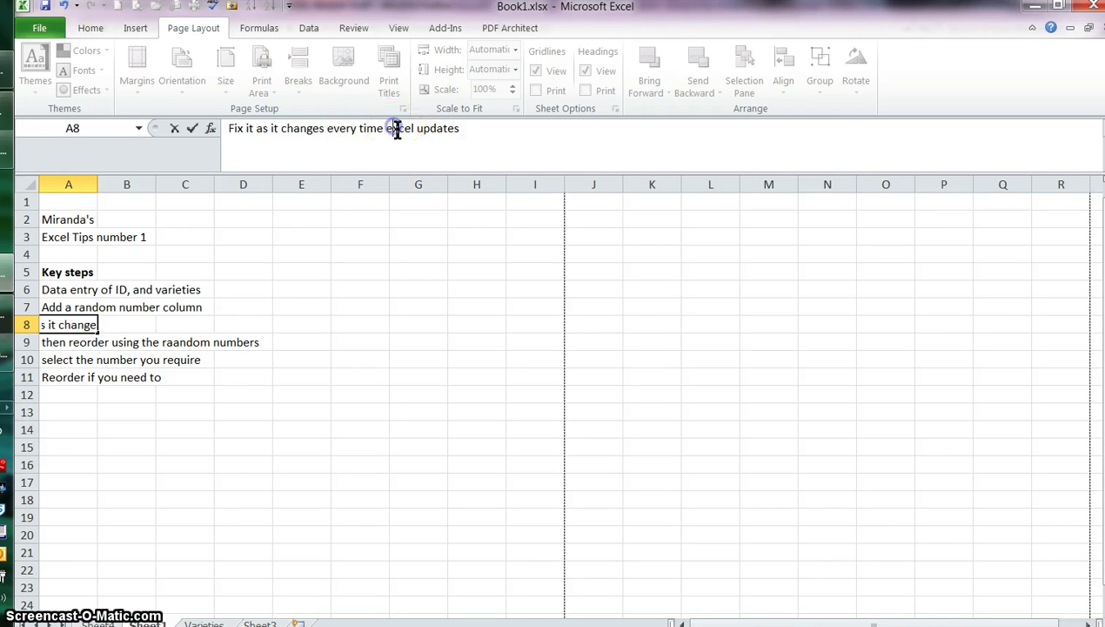
key(BackSpace)
text(E)
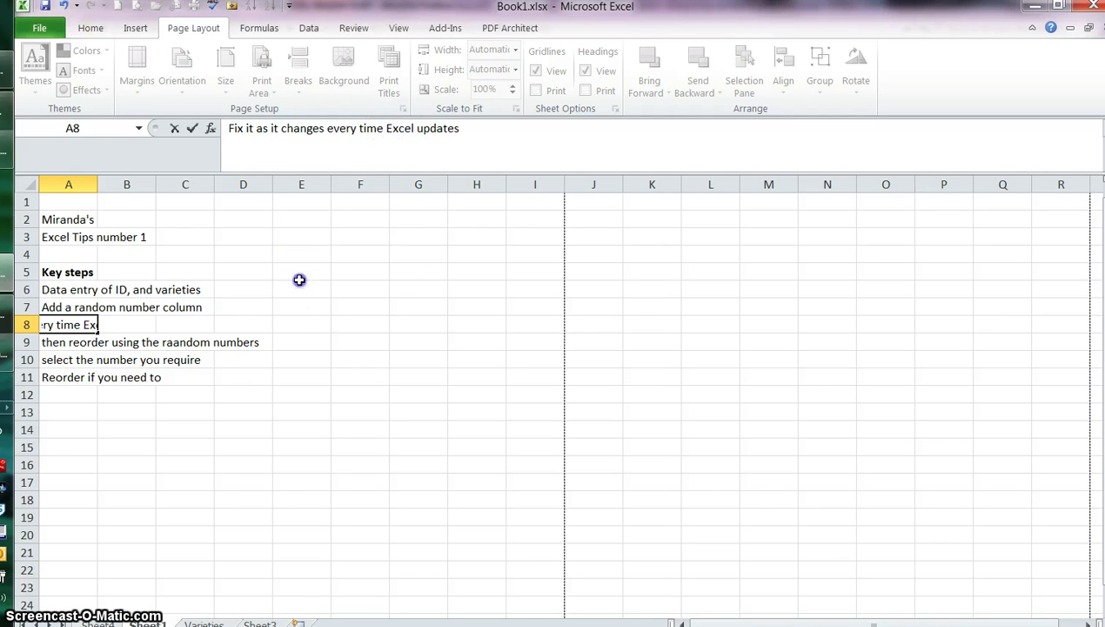
drag(299, 279, 300, 289)
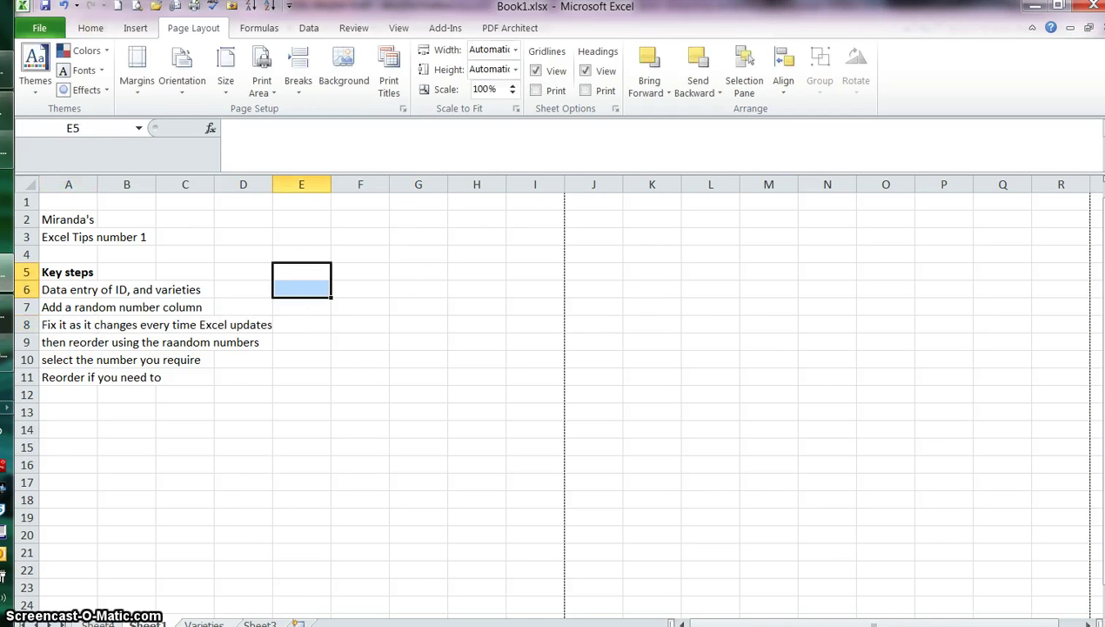
- On Sheet3, replace the RAND formulas in column C by pasting the column over itself as values with source formatting
click(206, 624)
click(261, 624)
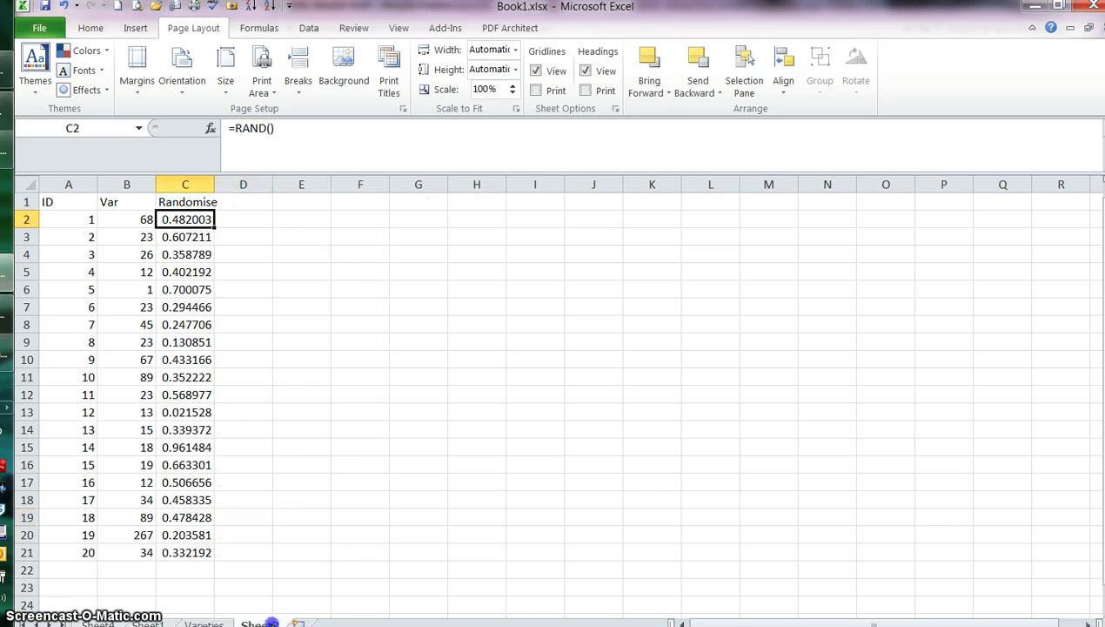
click(312, 410)
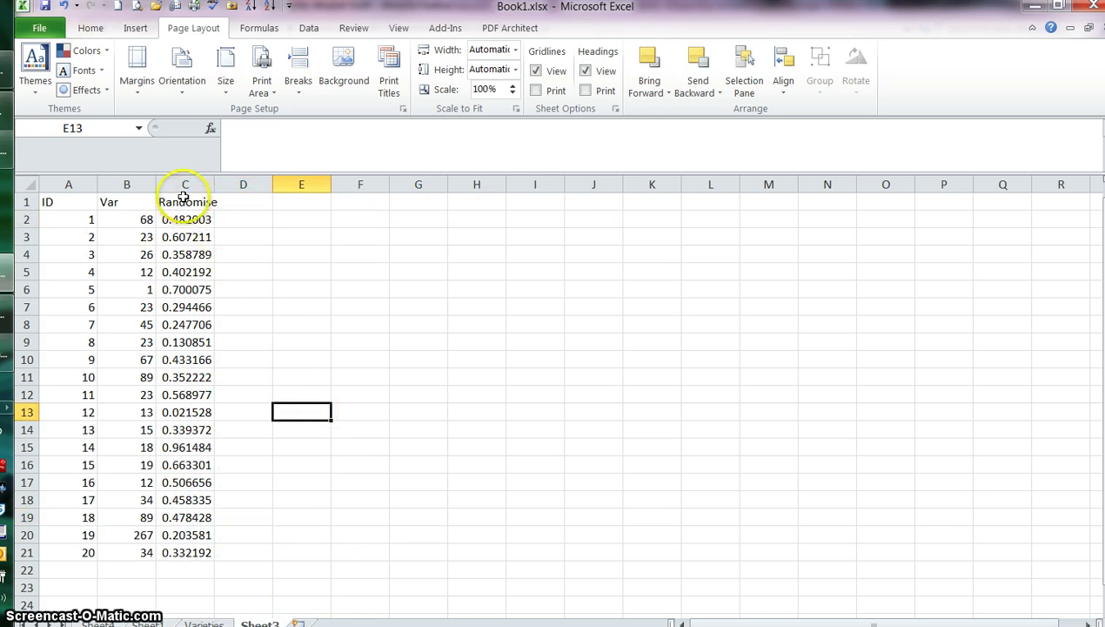
click(185, 184)
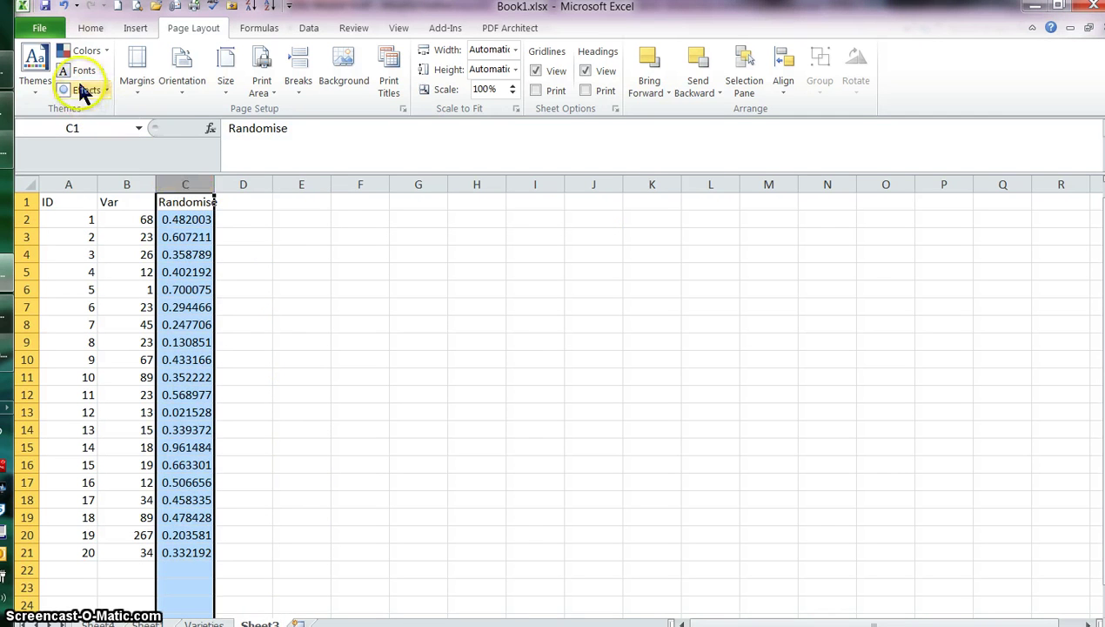
click(92, 29)
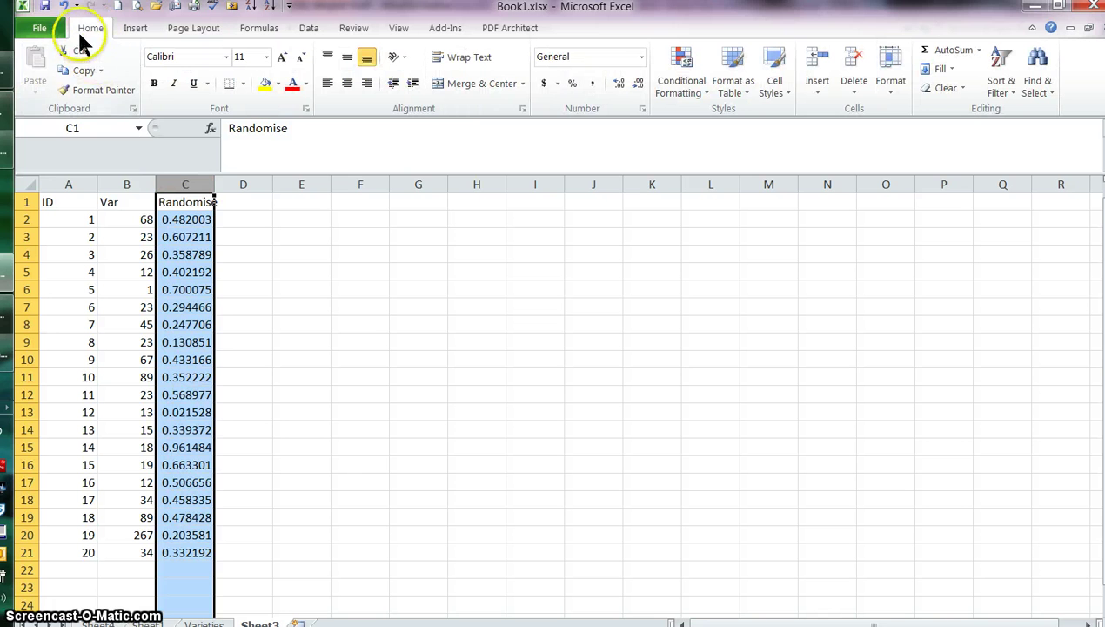
click(87, 73)
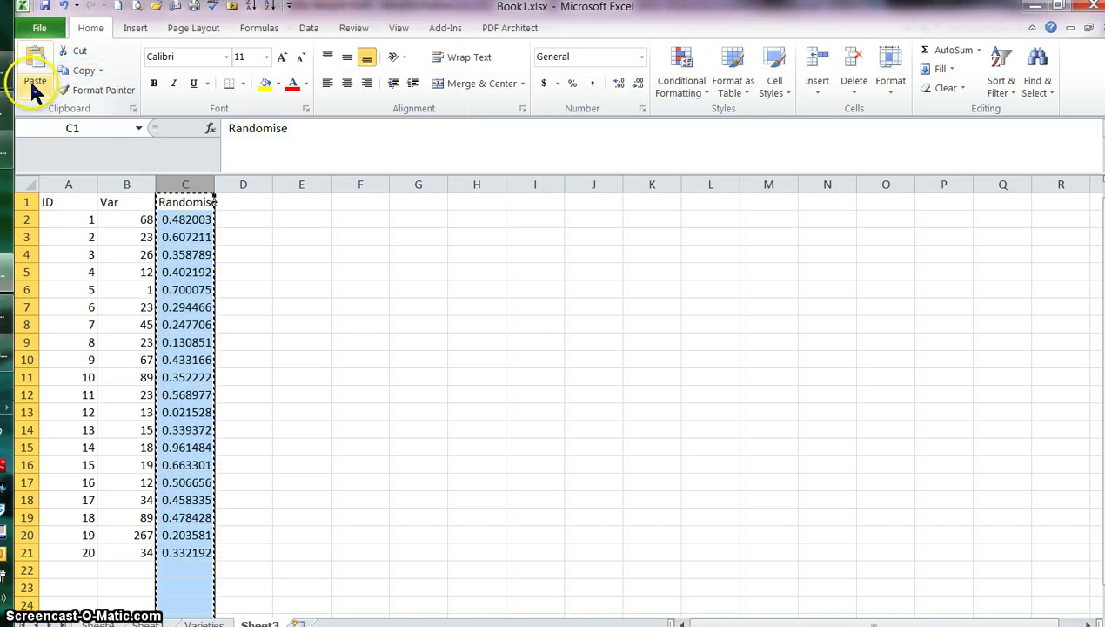
click(33, 90)
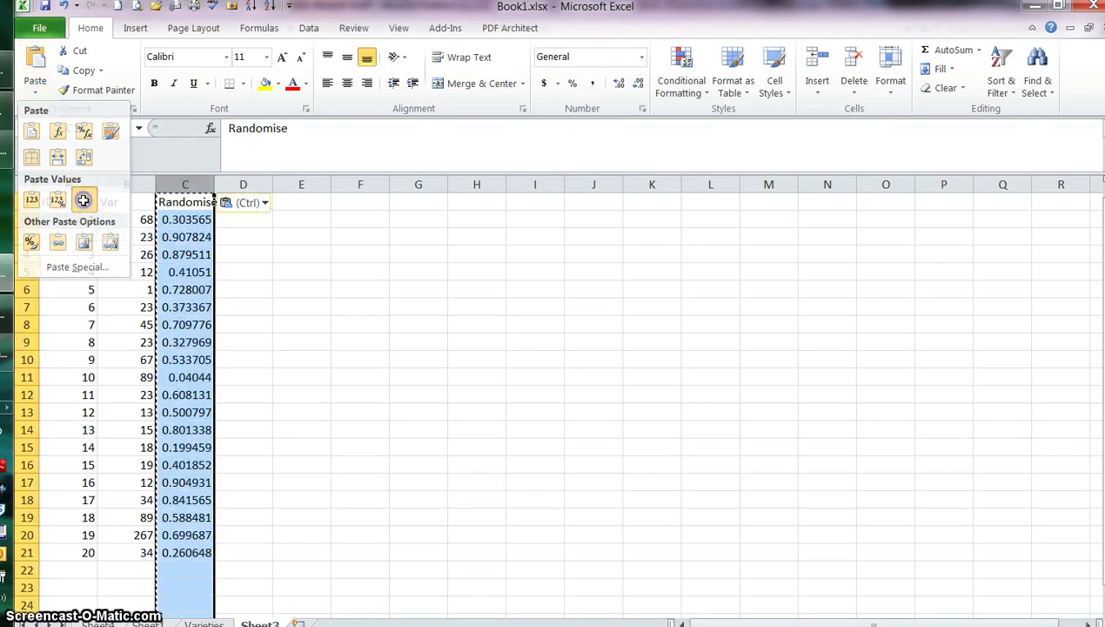
click(85, 205)
click(225, 264)
click(203, 220)
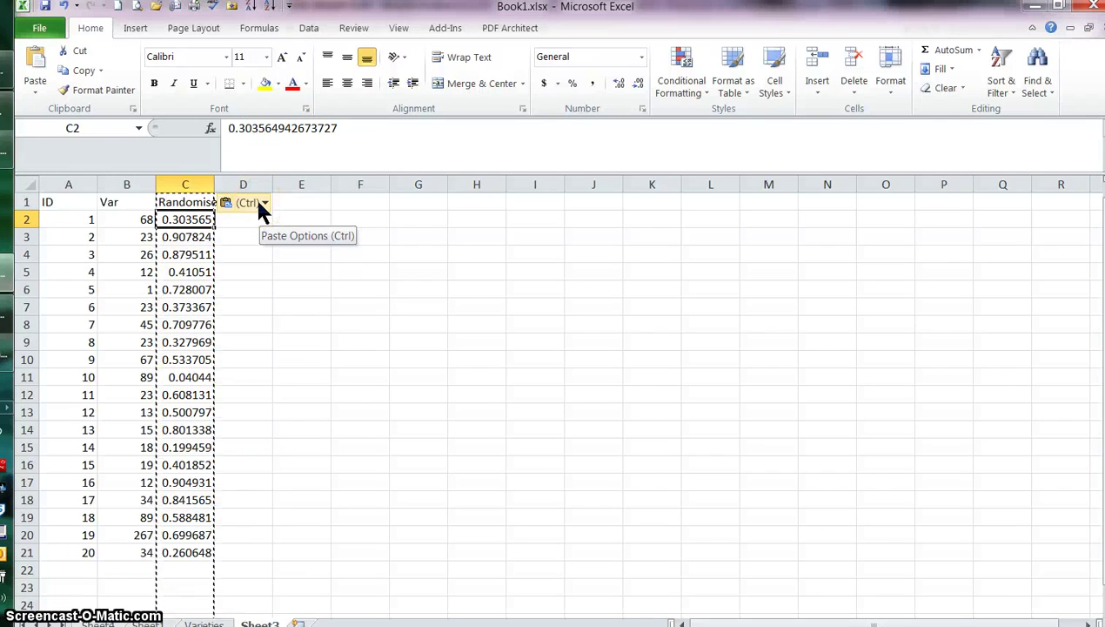
key(Escape)
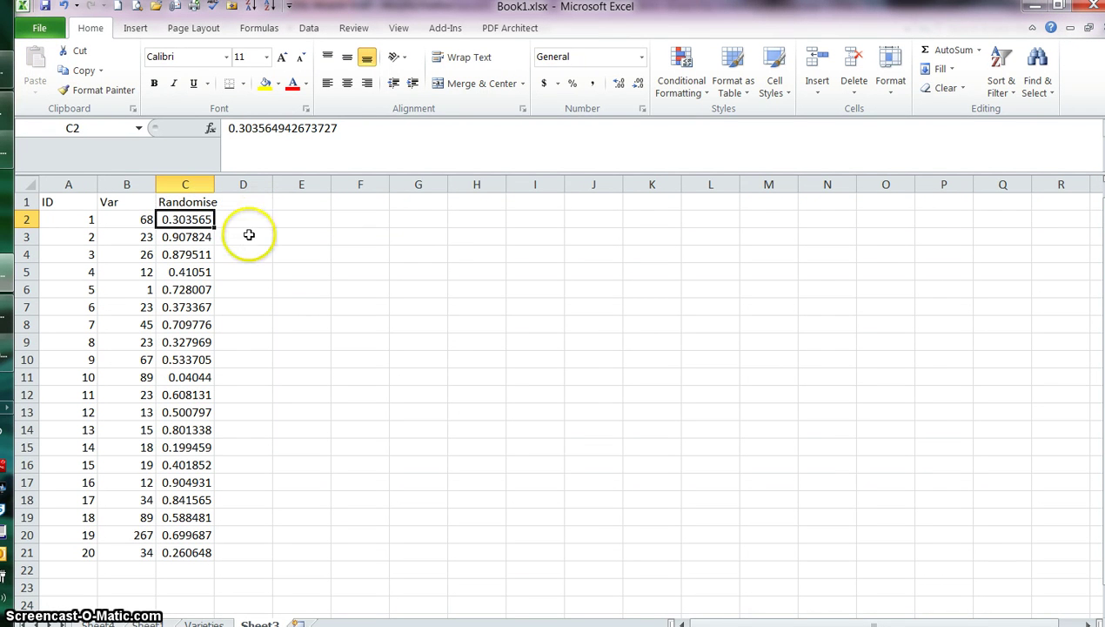
click(249, 234)
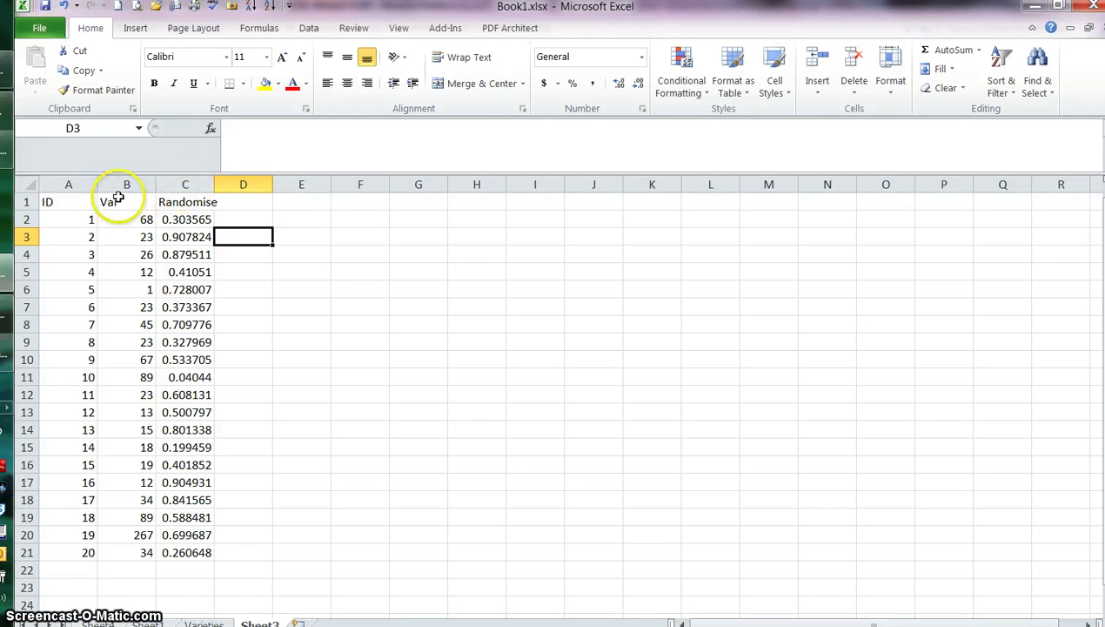
- Sort the ID, Var and Randomise data by the Randomise column from smallest to largest and check its first and last values
click(70, 202)
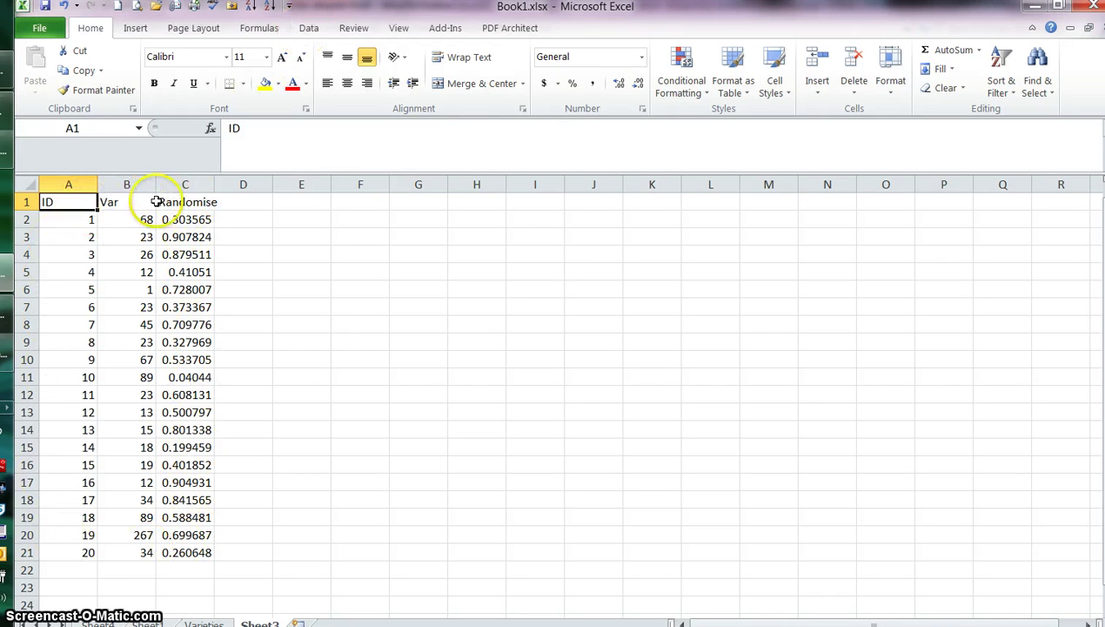
click(308, 29)
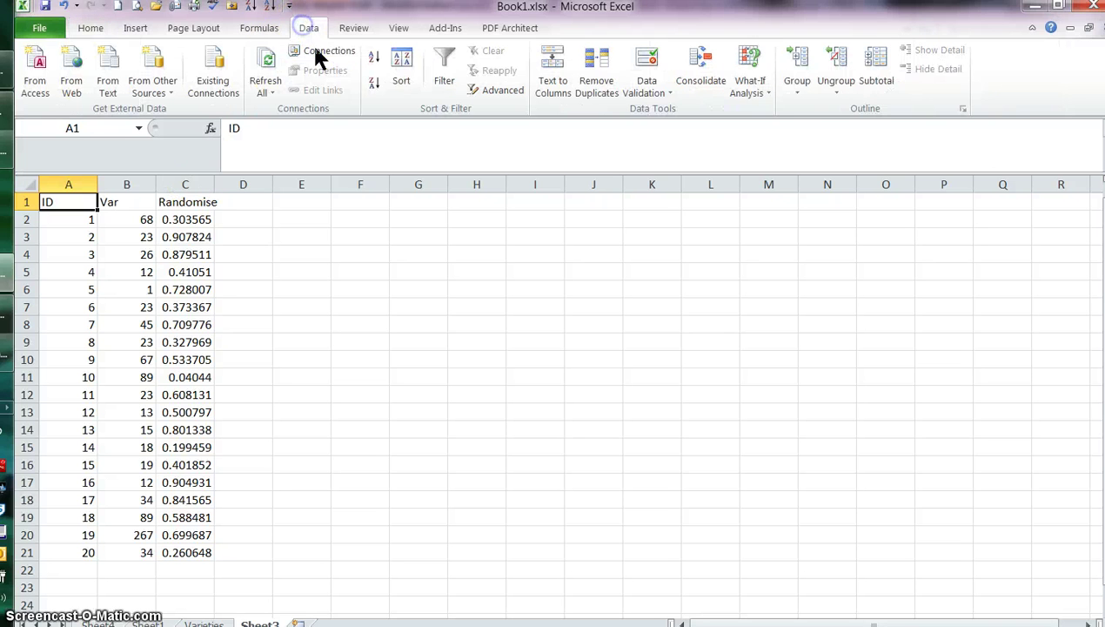
click(400, 69)
click(436, 232)
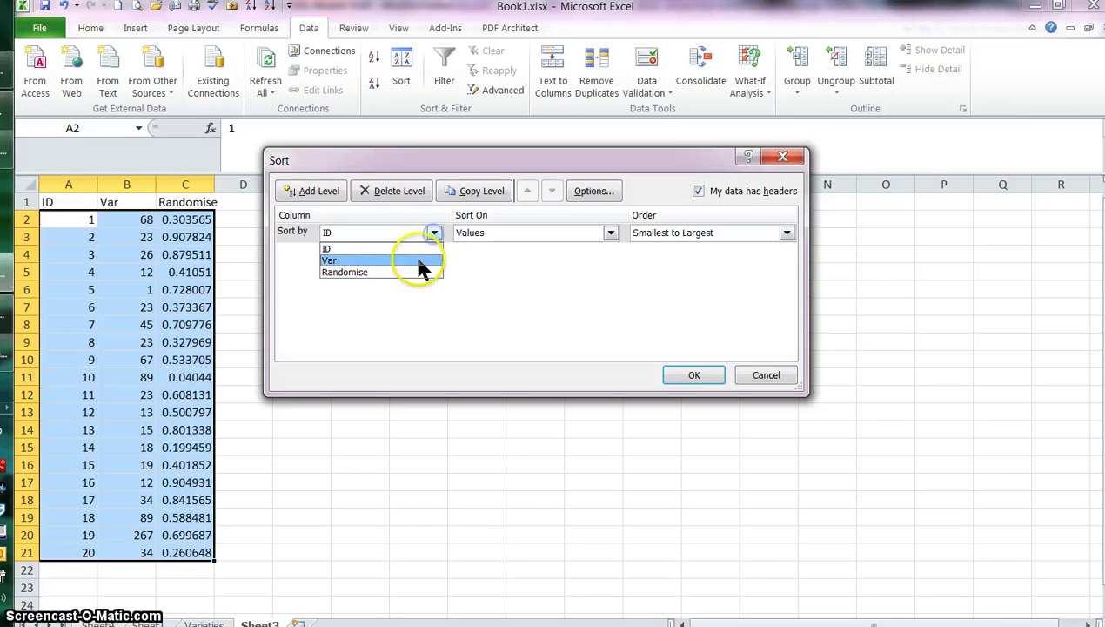
click(416, 272)
click(694, 375)
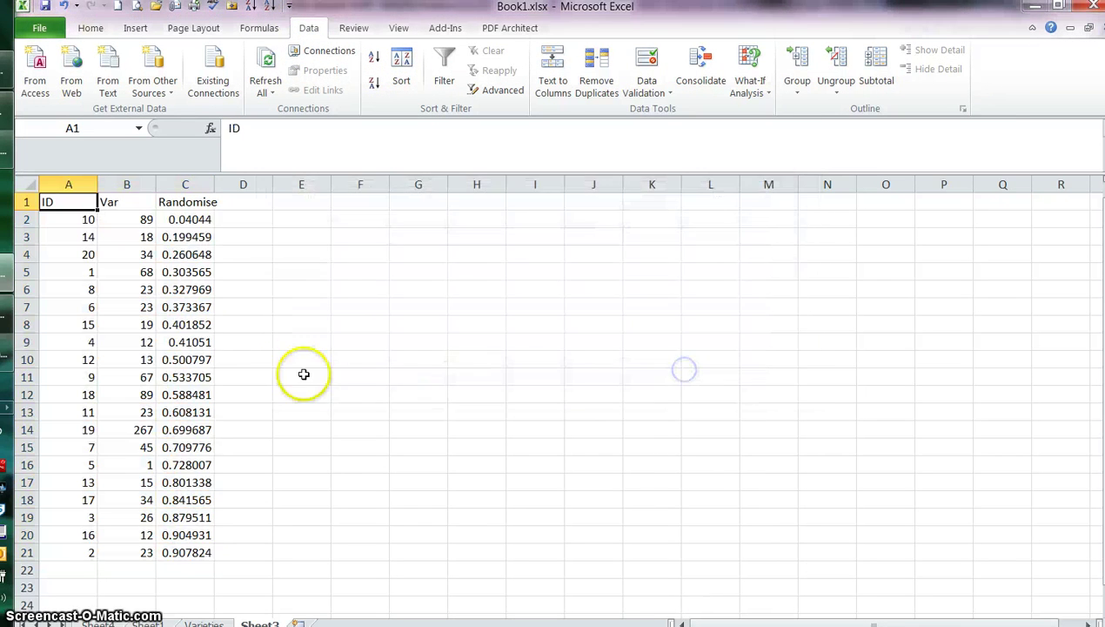
click(199, 220)
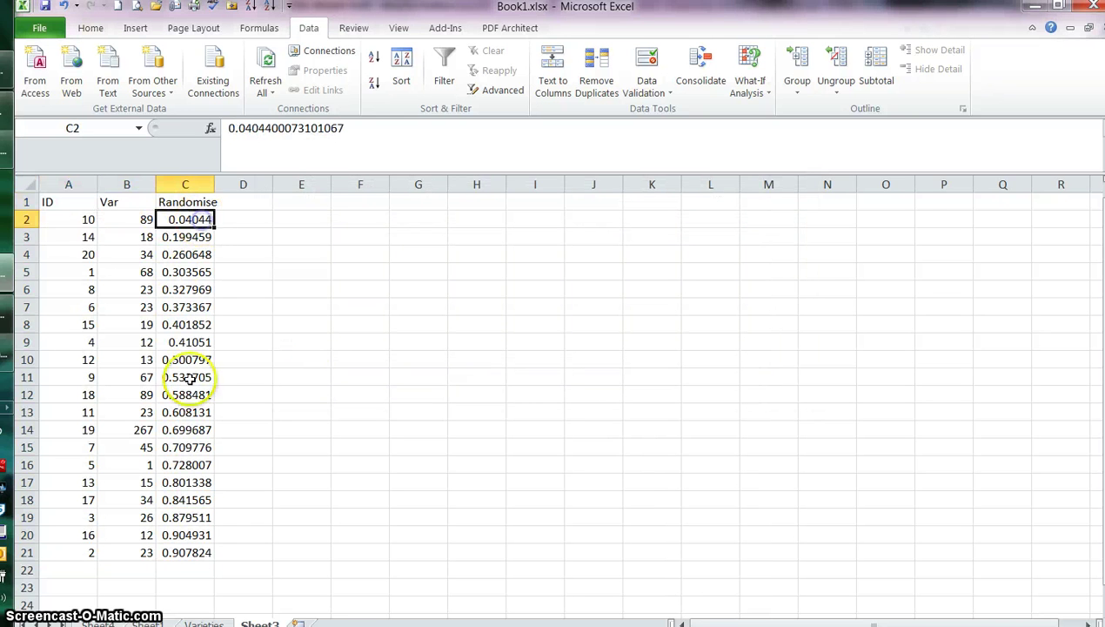
click(190, 557)
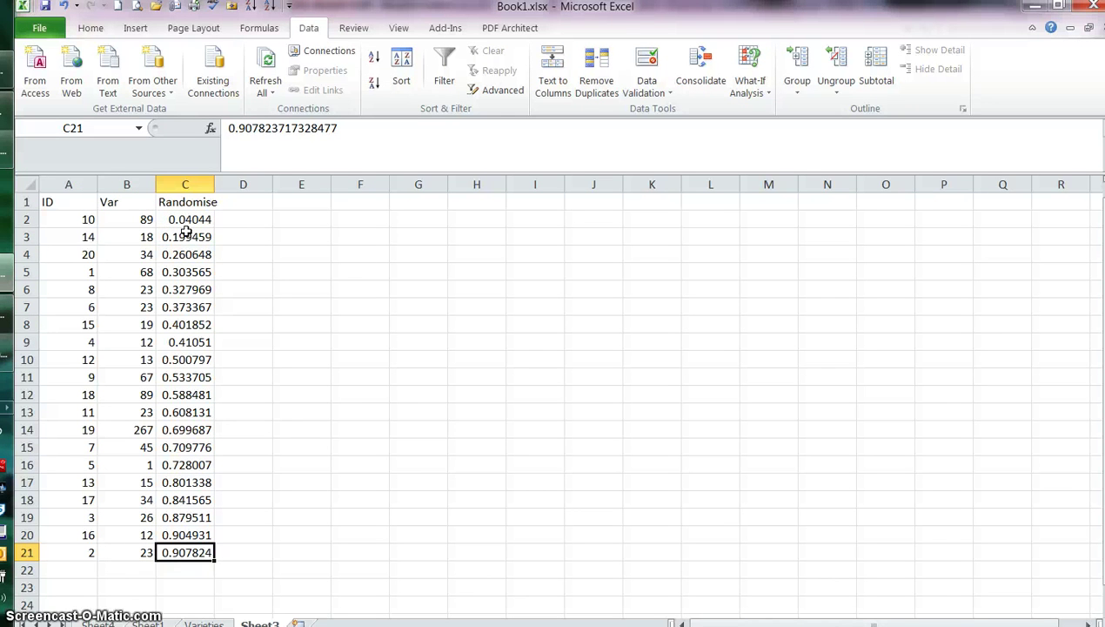
- Add a column headed "Select" in D1 and number cells D2 to D13 from 1 to 12
click(244, 197)
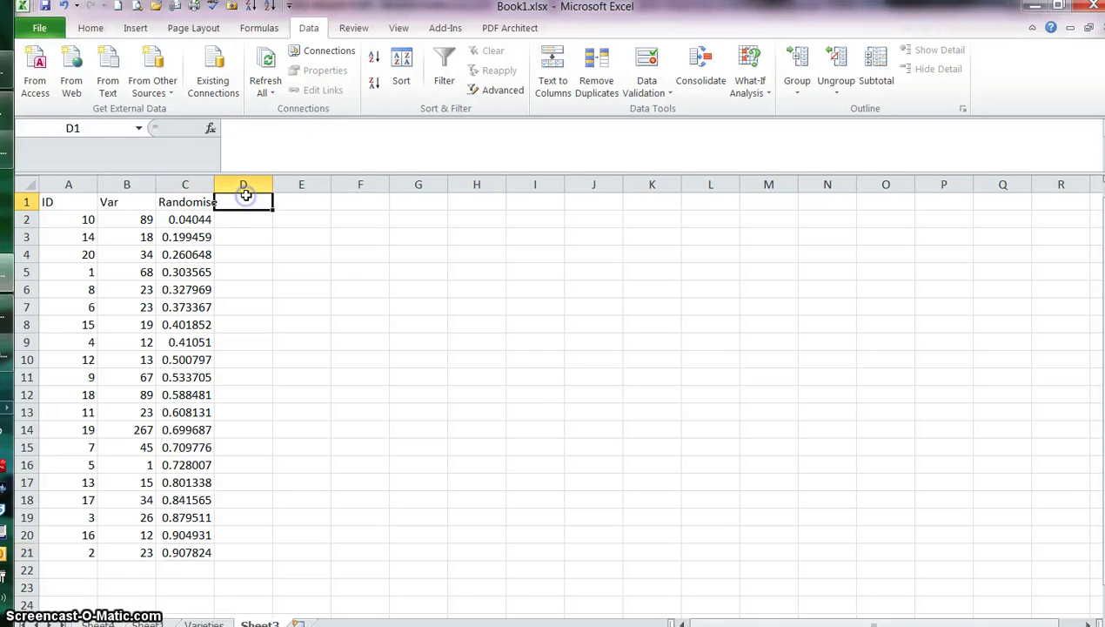
text(Select)
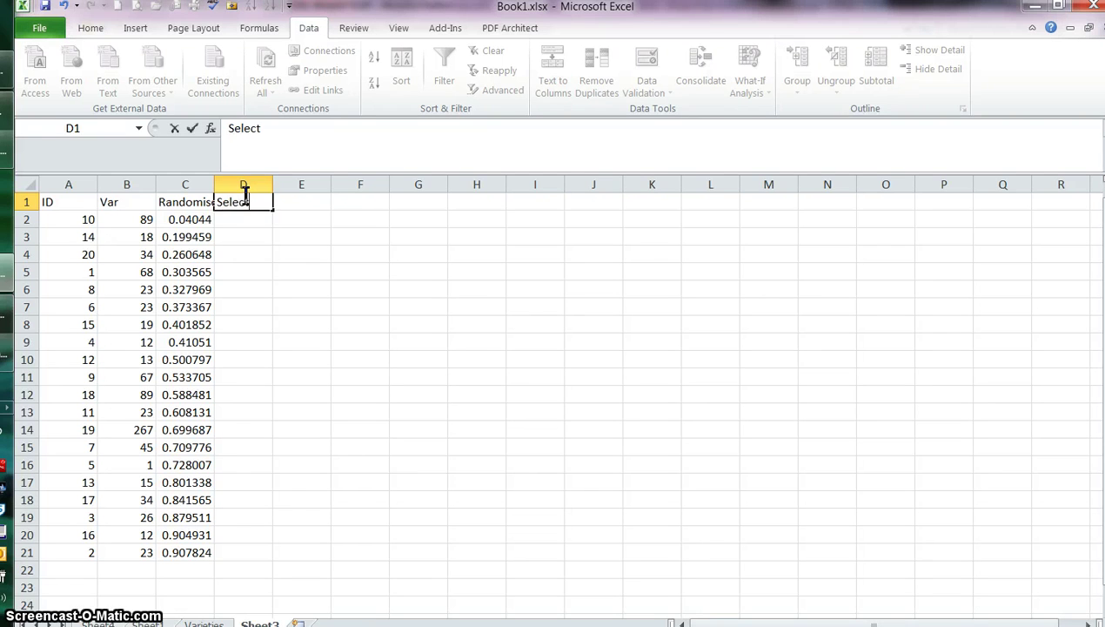
key(Return)
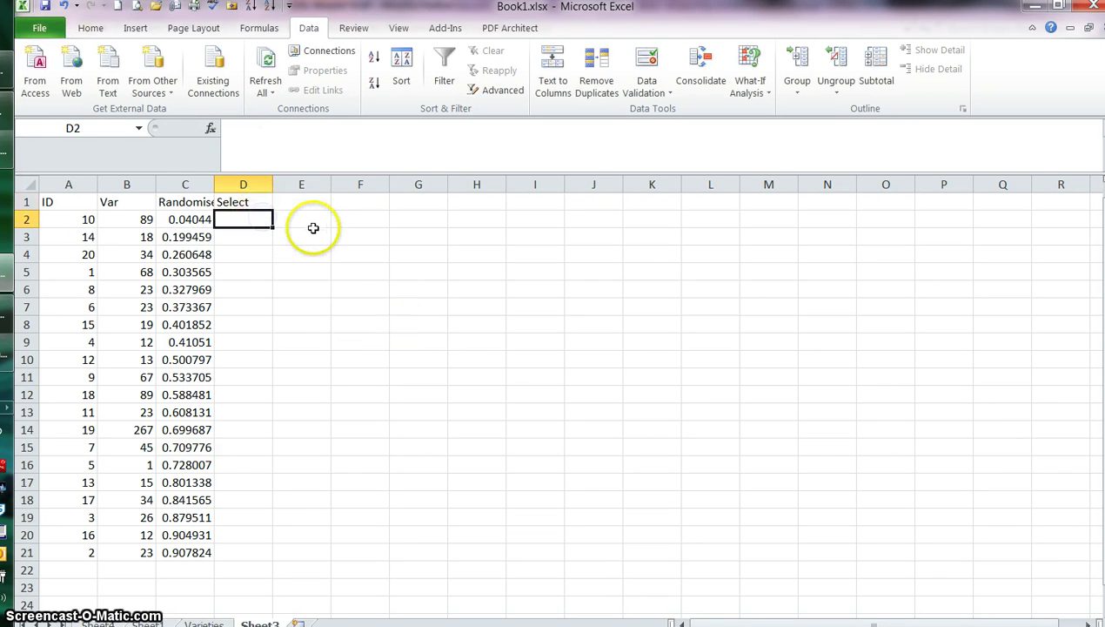
text(1)
key(Return)
text(2)
click(413, 237)
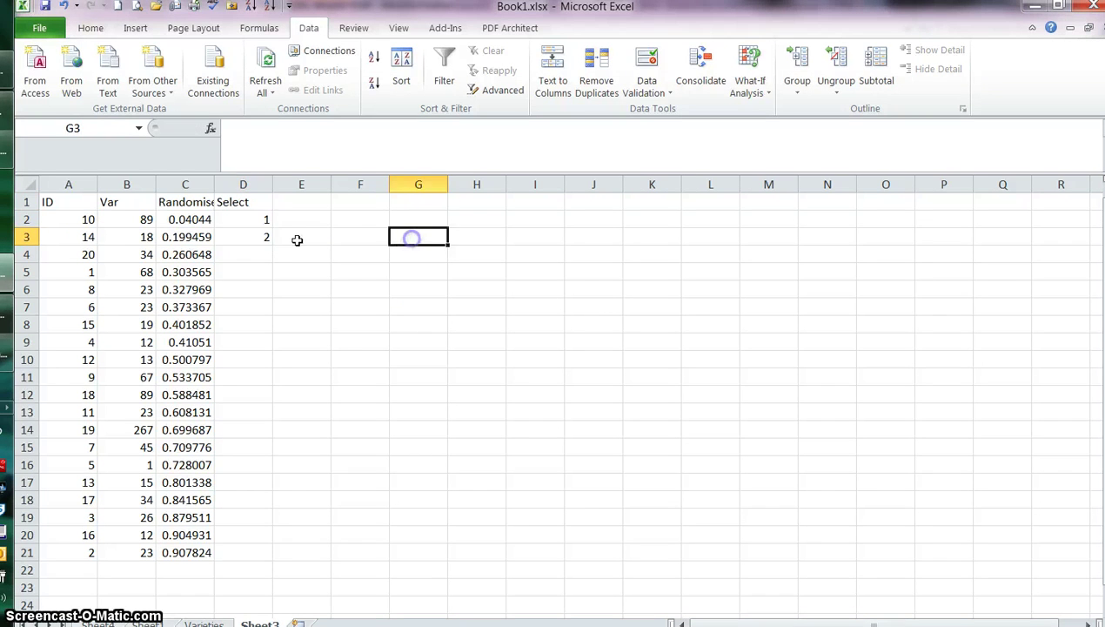
drag(262, 220, 263, 418)
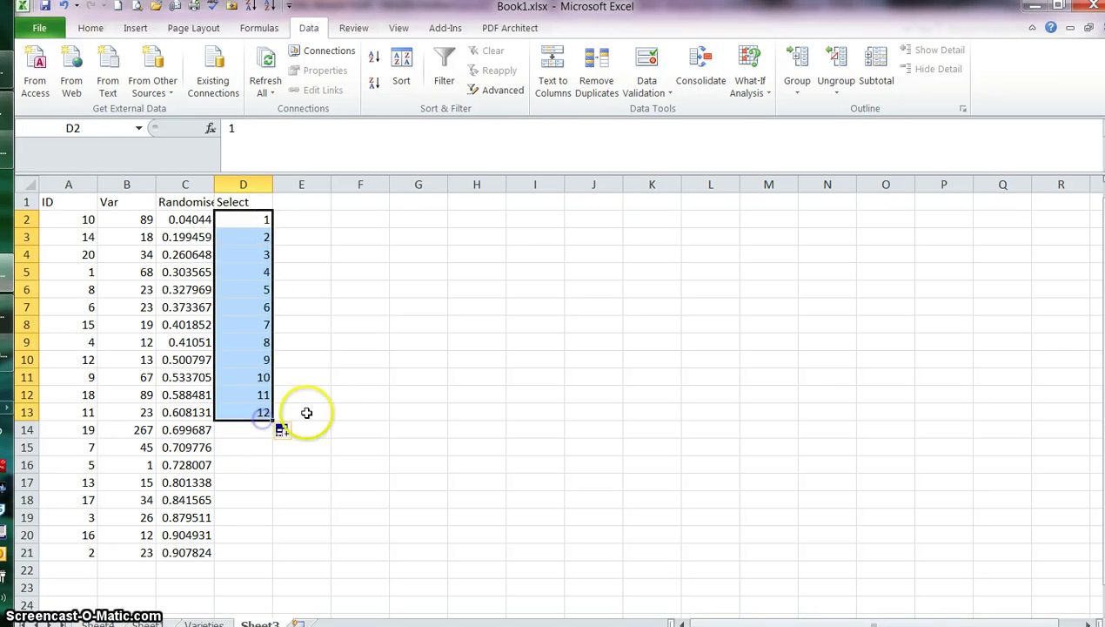
click(287, 415)
- Enter a full stop in each remaining cell of the Select column, from D14 to D21
click(257, 429)
text(.)
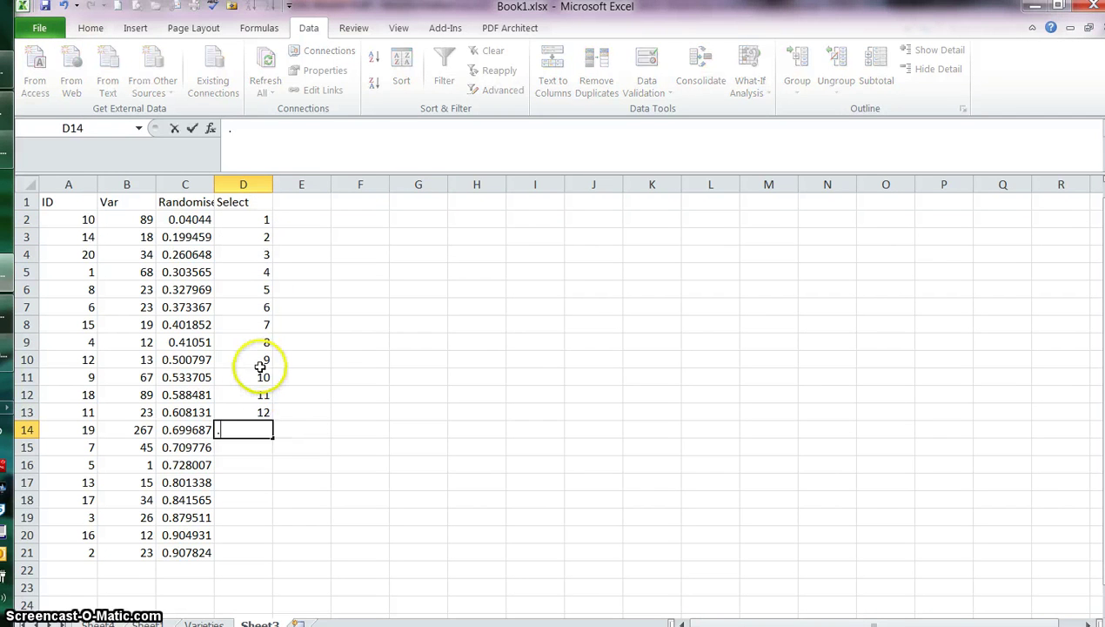
text( . . . . . .)
key(Return)
text(.)
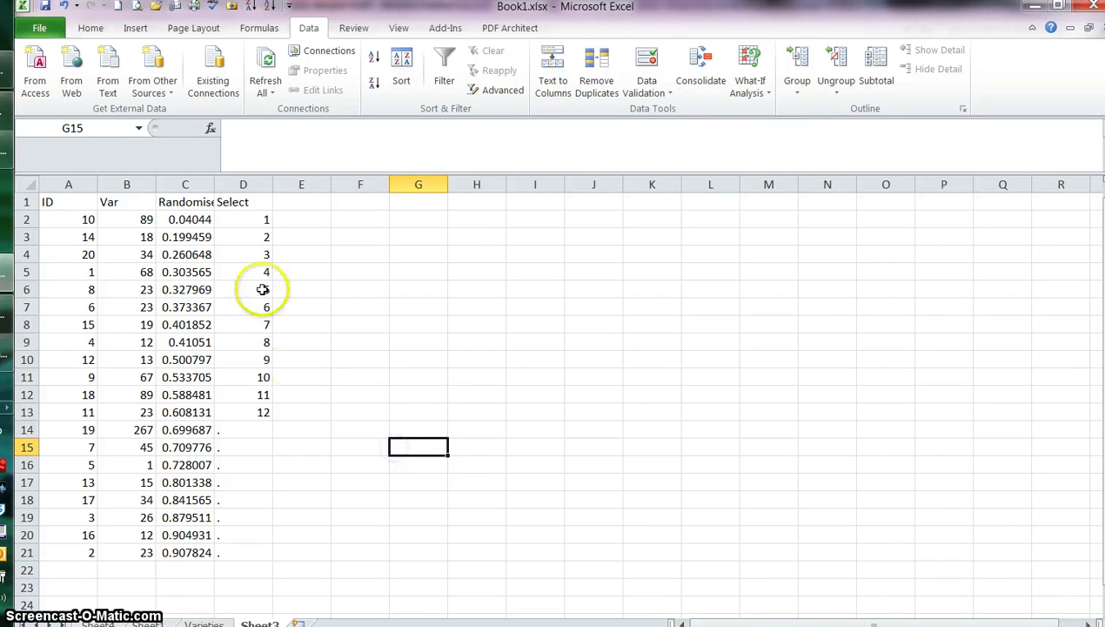
- Highlight the twelve selected varieties in B2 to B13 with a yellow fill
drag(121, 218, 131, 412)
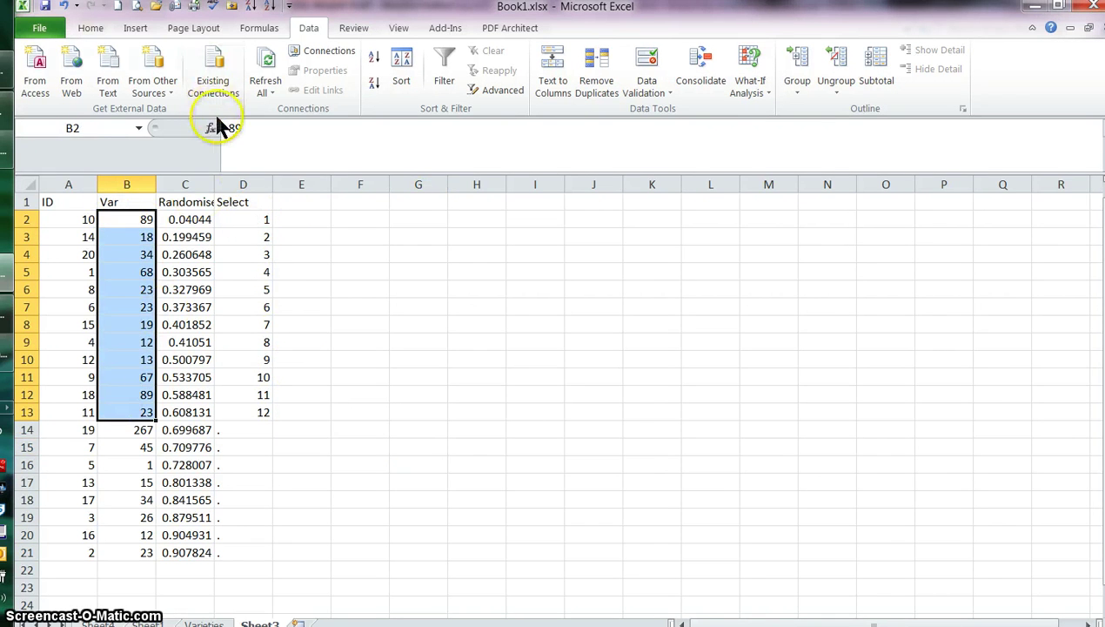
click(90, 28)
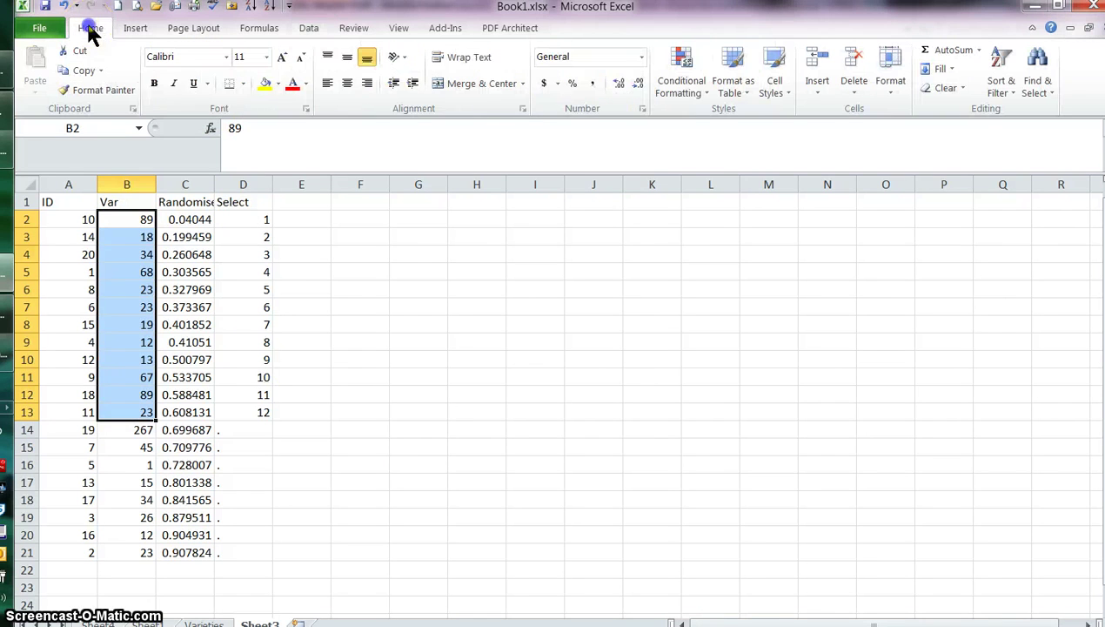
click(266, 85)
click(407, 290)
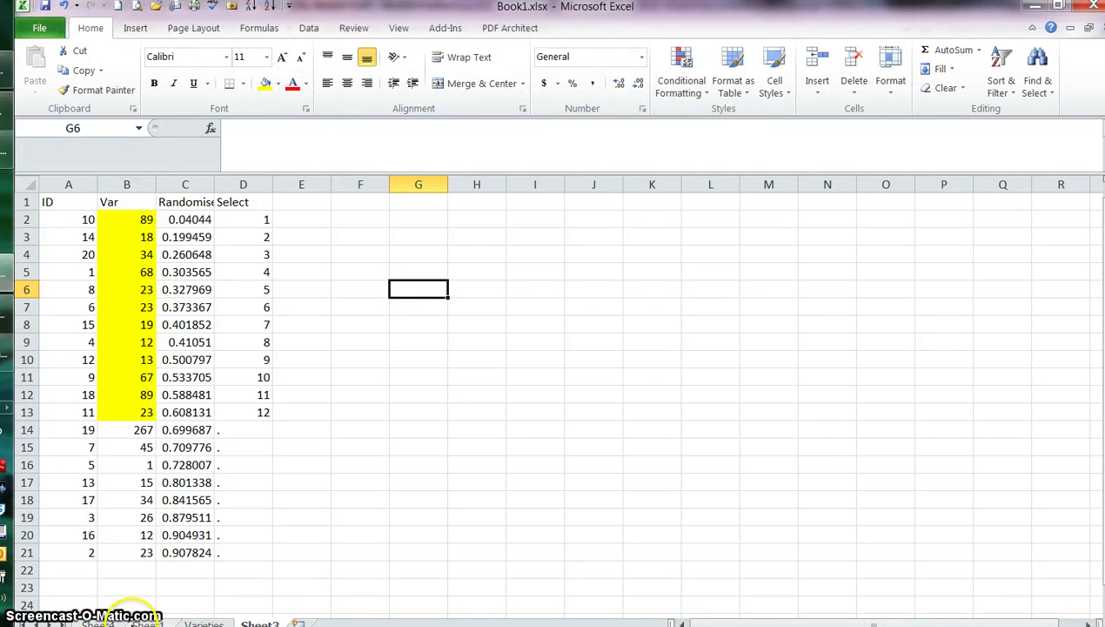
- Go back over the key steps on Sheet1 and correct cell A9 to "then reorder using the random numbers"
click(99, 624)
click(148, 624)
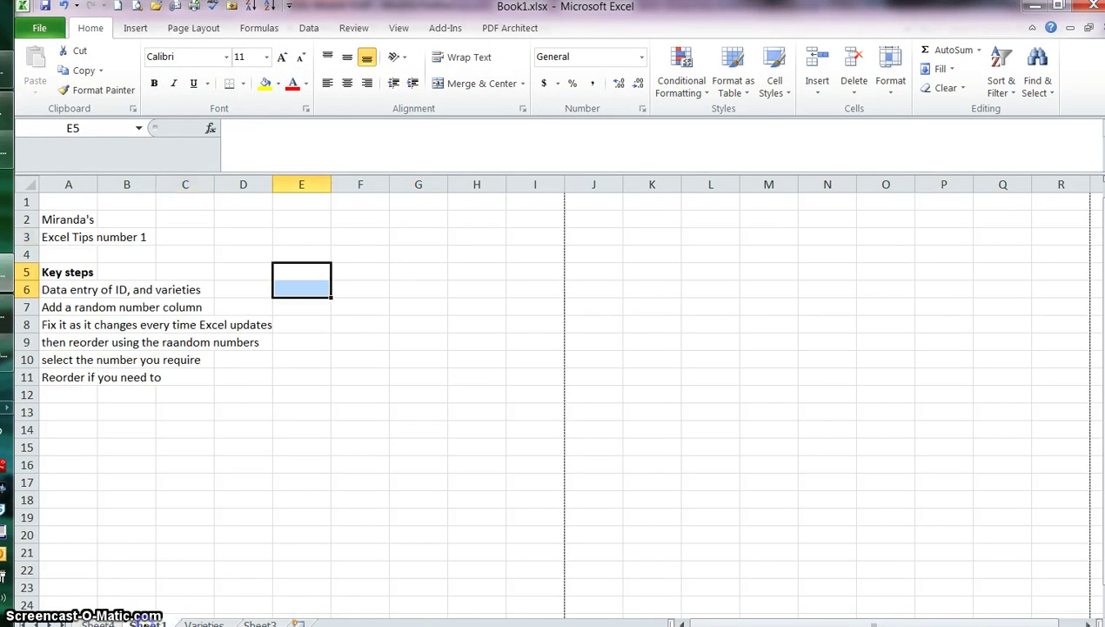
click(257, 426)
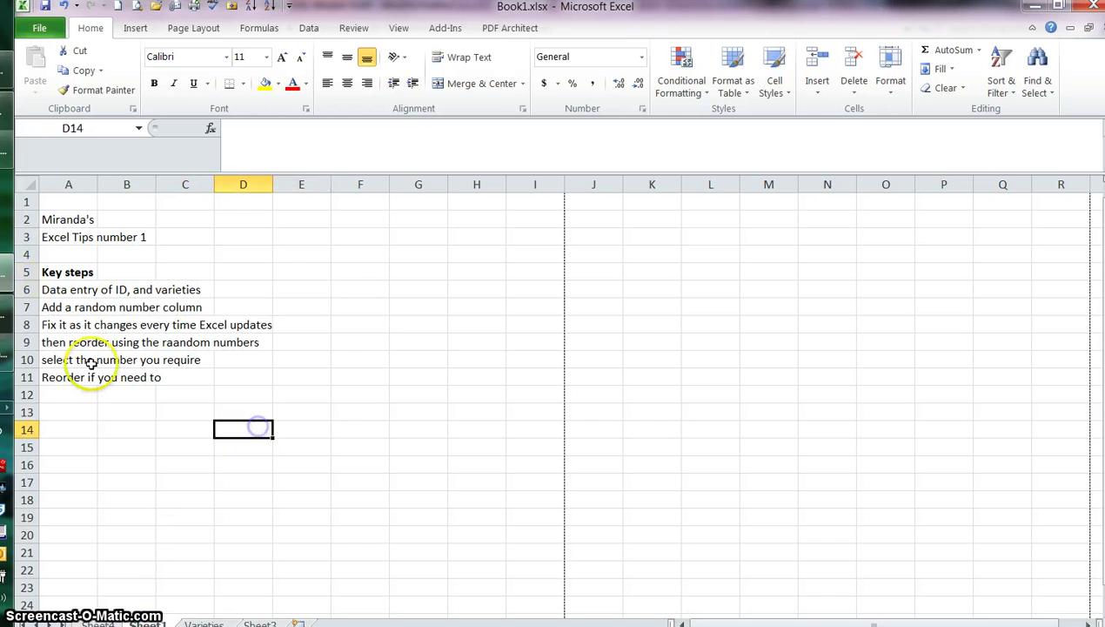
click(56, 289)
click(63, 307)
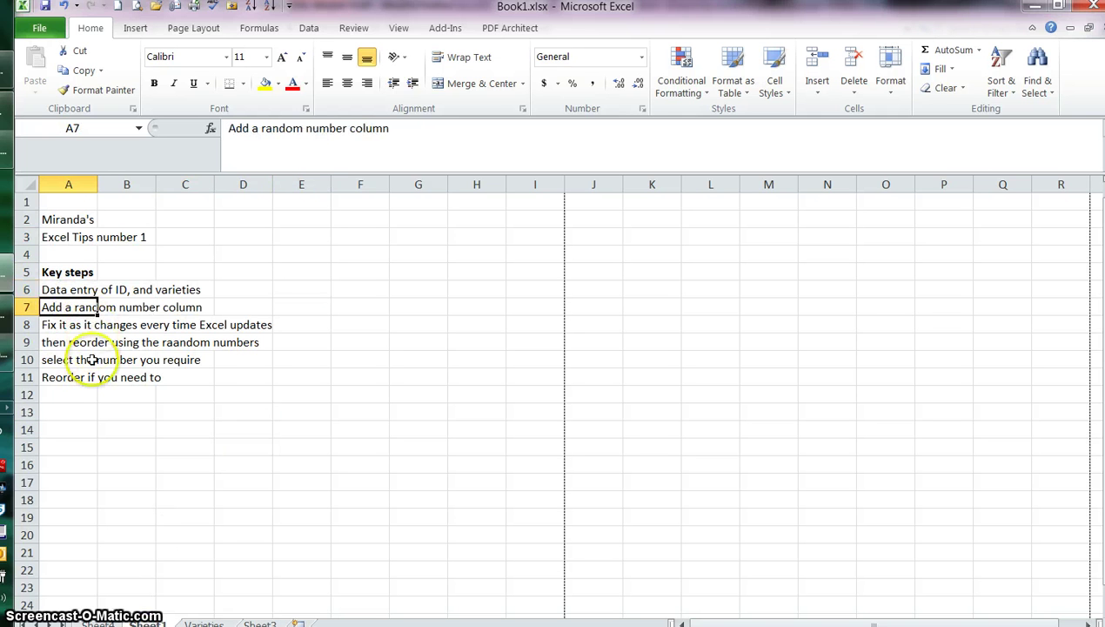
click(53, 323)
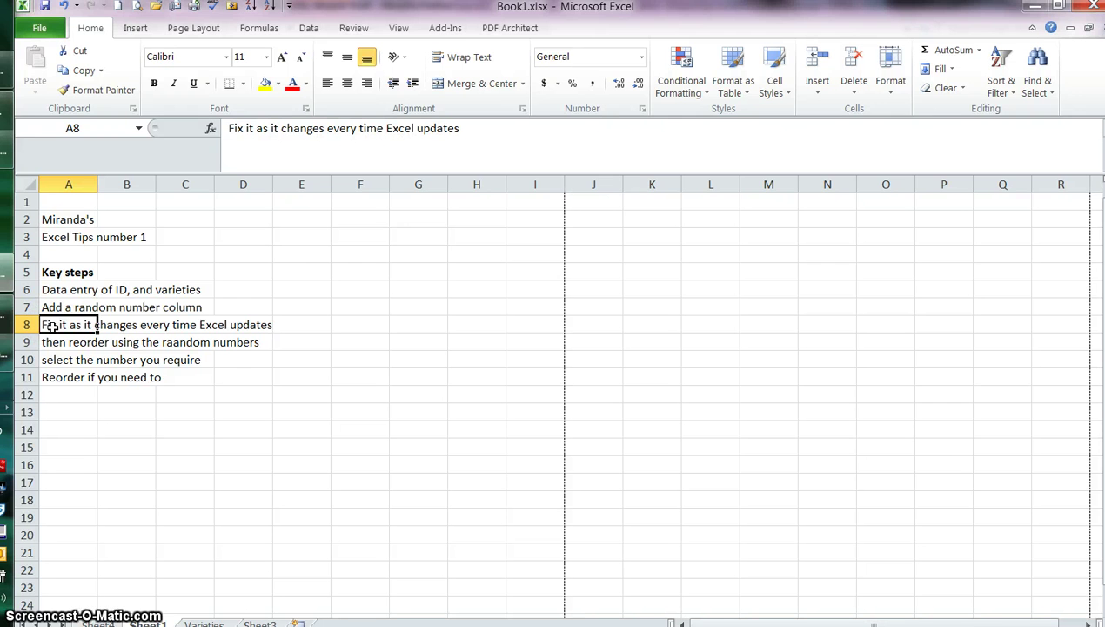
click(57, 342)
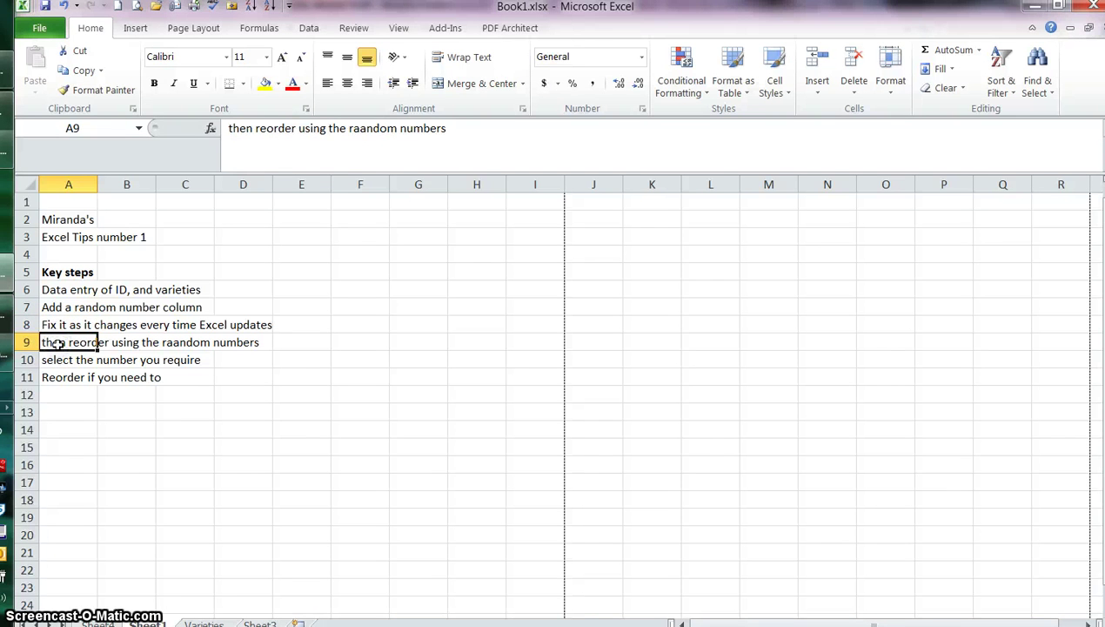
click(361, 128)
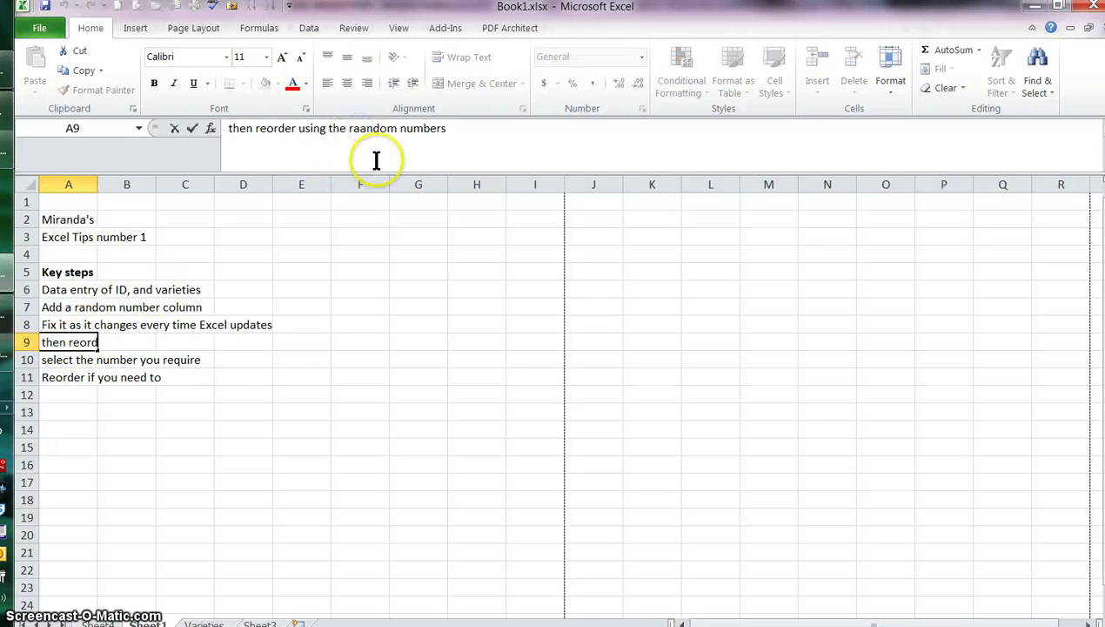
key(BackSpace)
- Extend the text in cell A10 to "select the number you require (12 out of 20)"
click(51, 361)
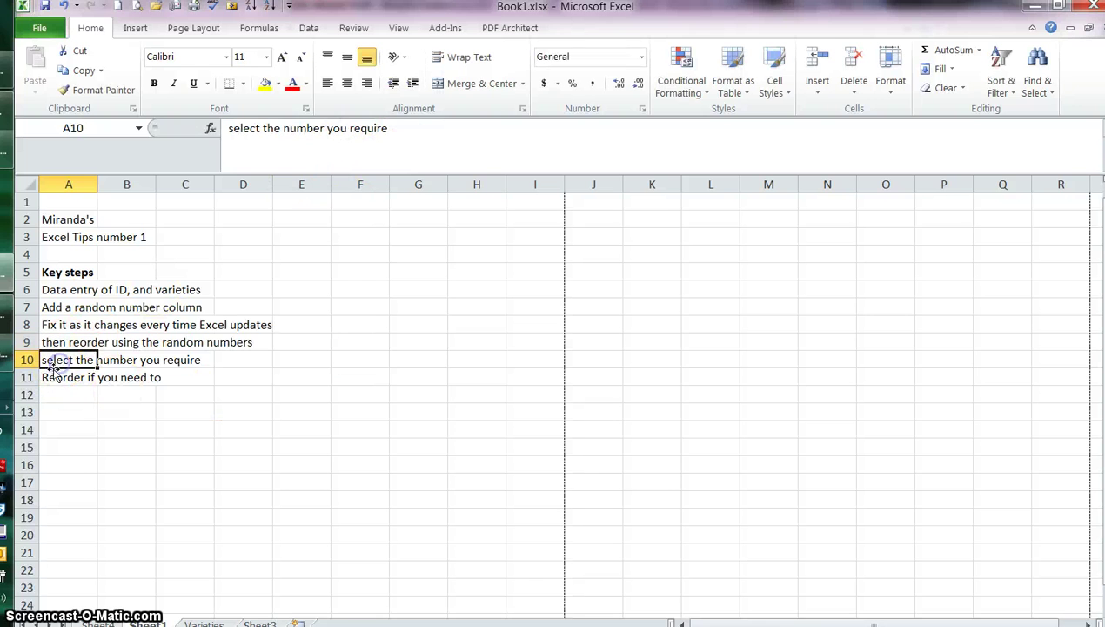
click(416, 128)
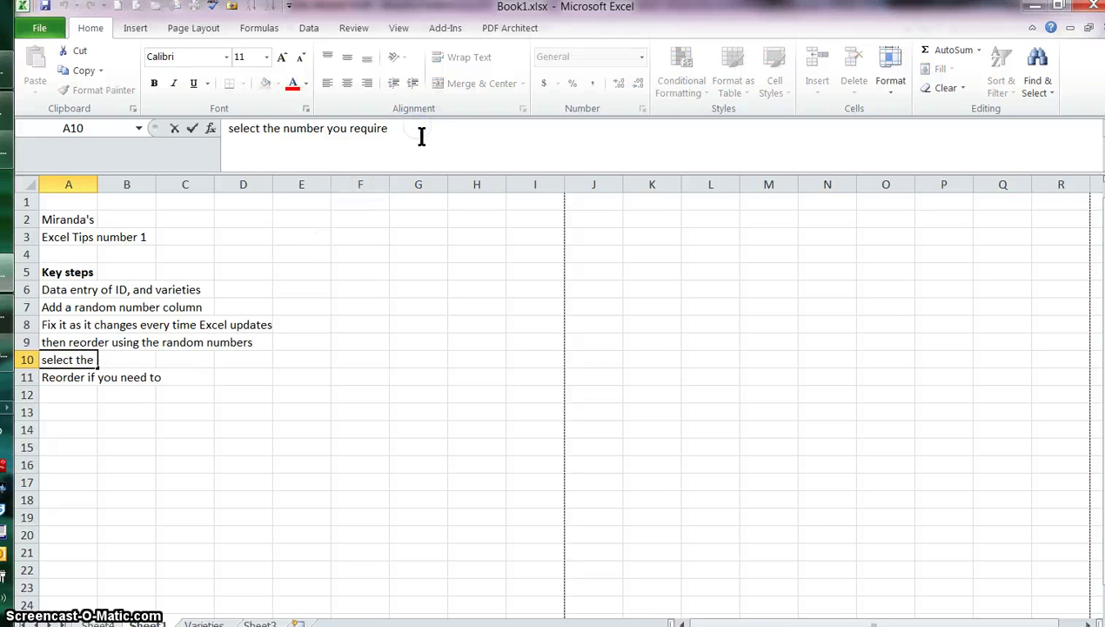
text((12 o)
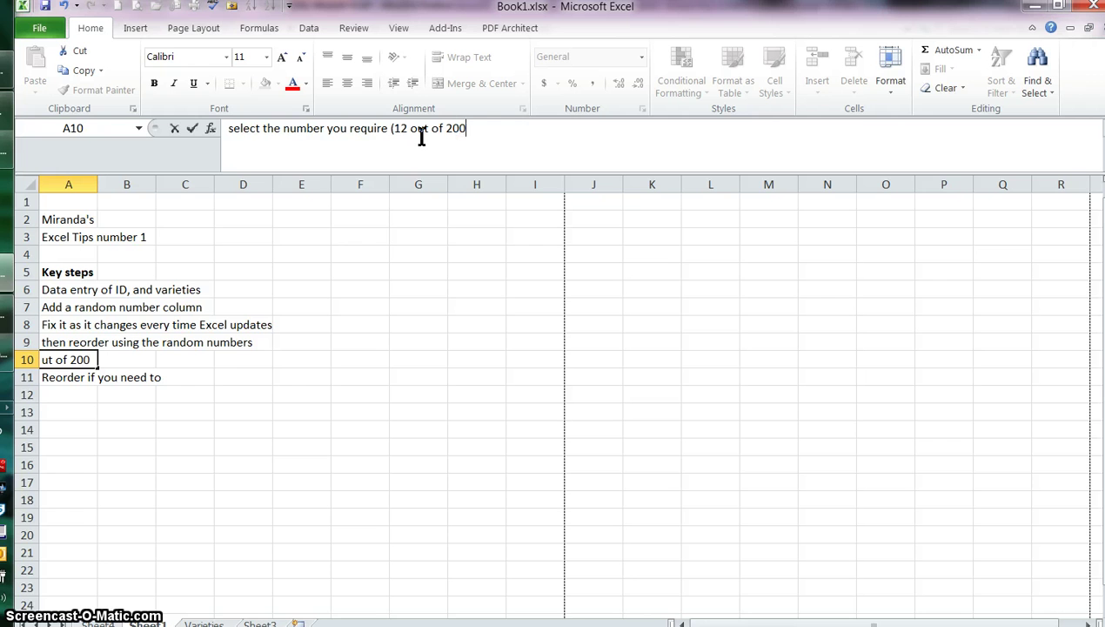
text(ut of 20))
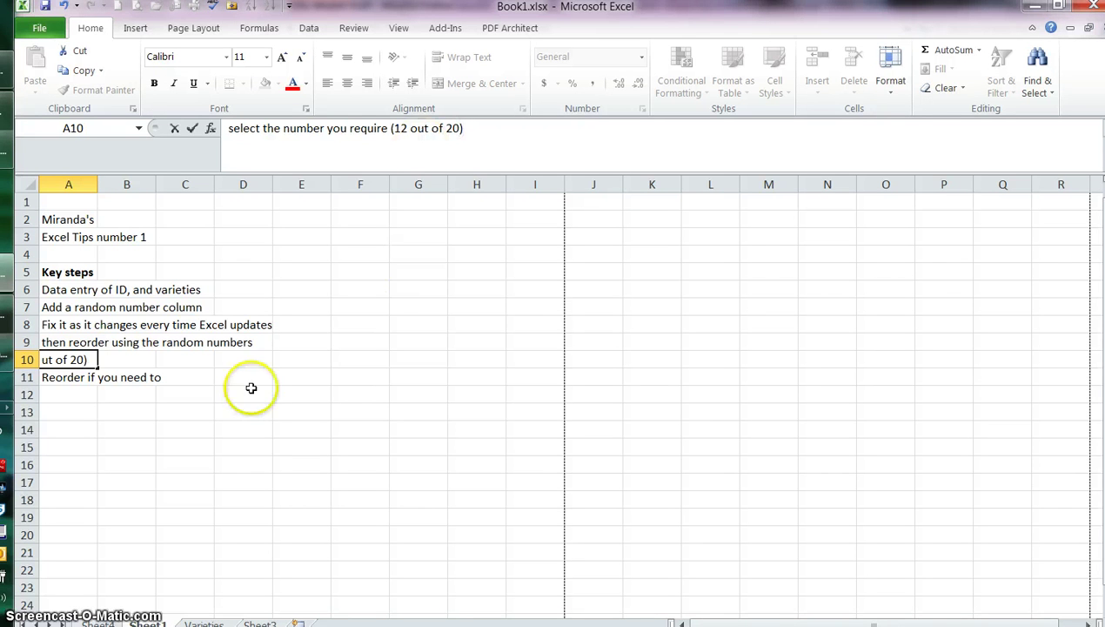
- Finish the edit in cell A10 of the key steps and look over the selection on the Varieties sheet
click(52, 378)
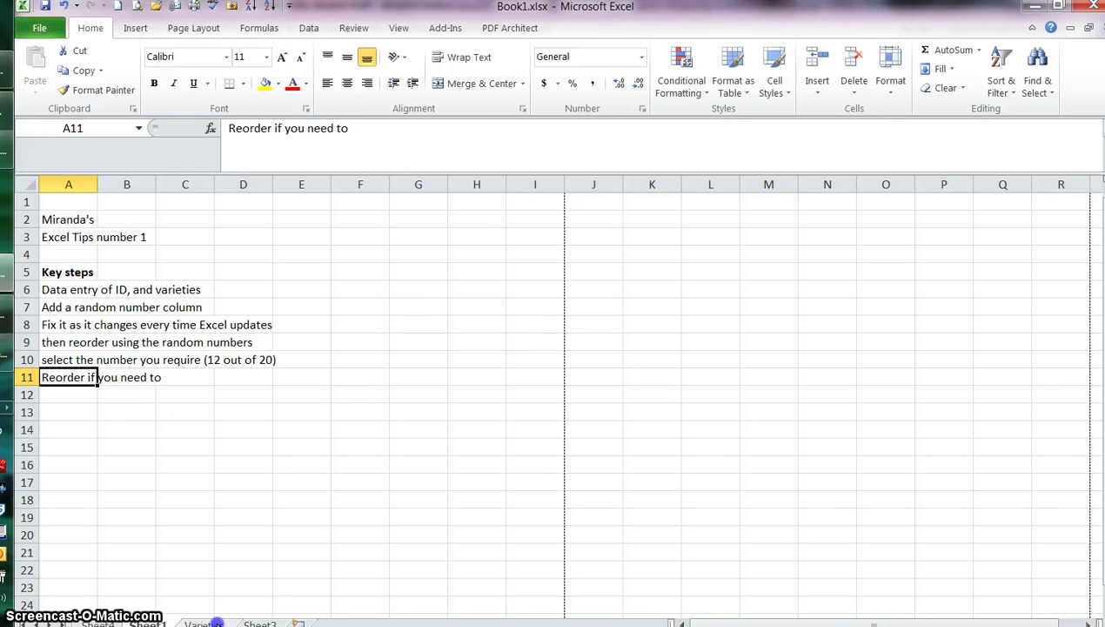
click(216, 623)
click(396, 481)
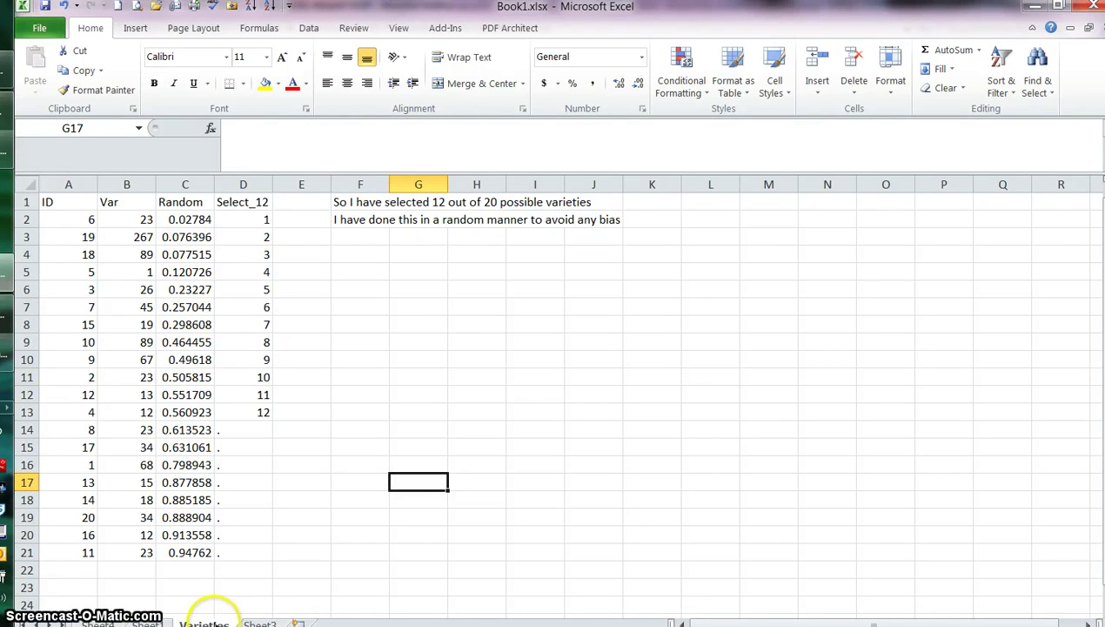
- On Sheet3, highlight the full rows of the twelve selected varieties, A2 to D13, with a yellow fill
click(258, 624)
click(301, 499)
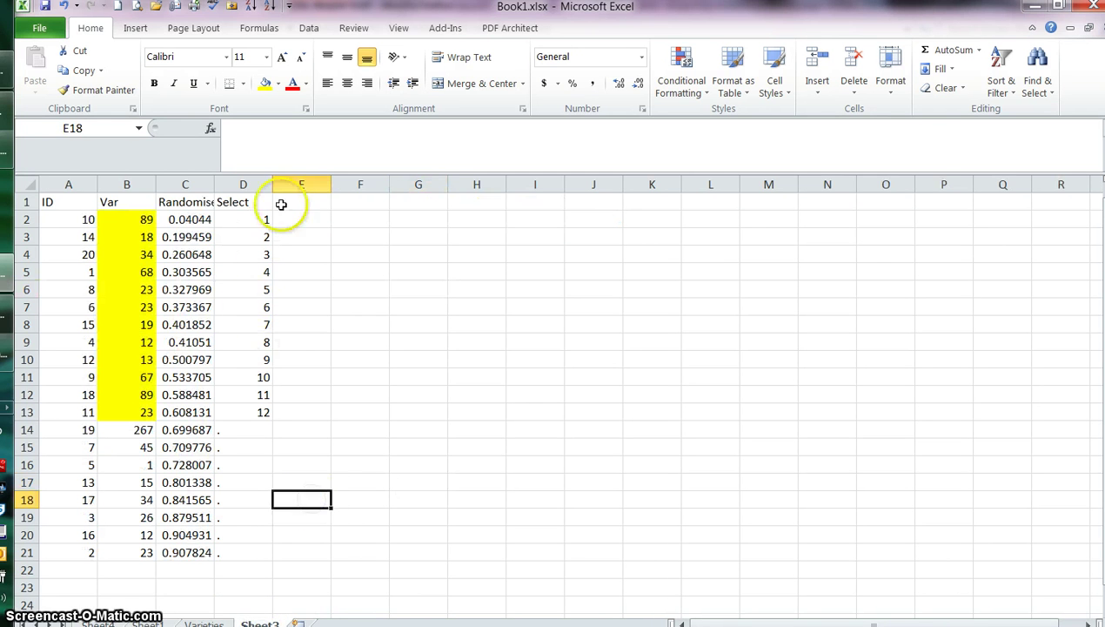
click(117, 220)
drag(50, 220, 263, 410)
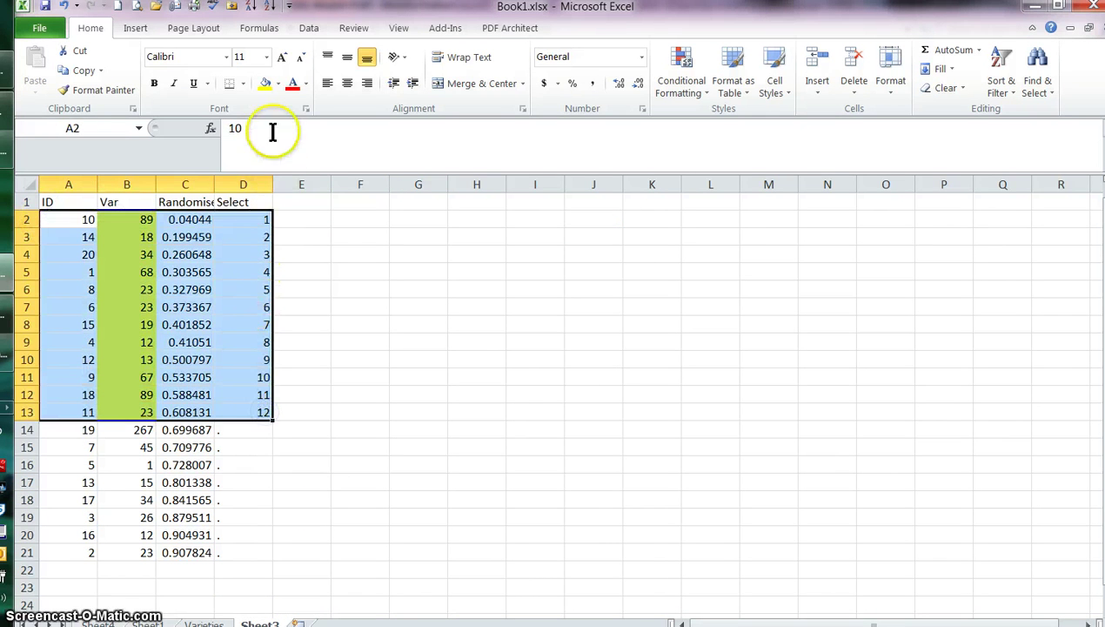
click(277, 84)
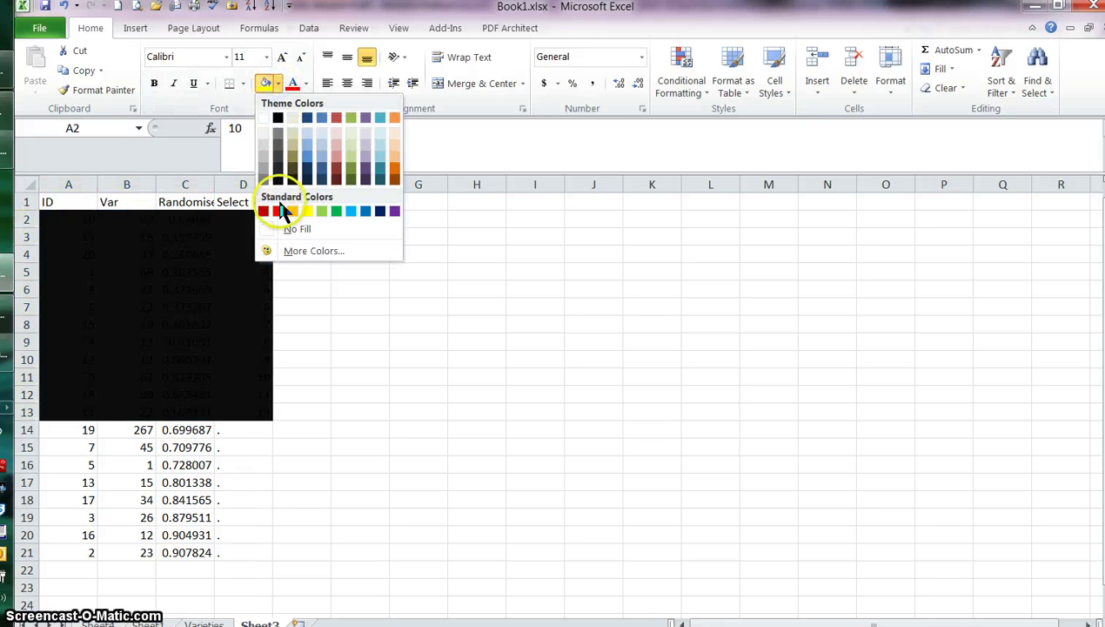
click(307, 211)
click(470, 306)
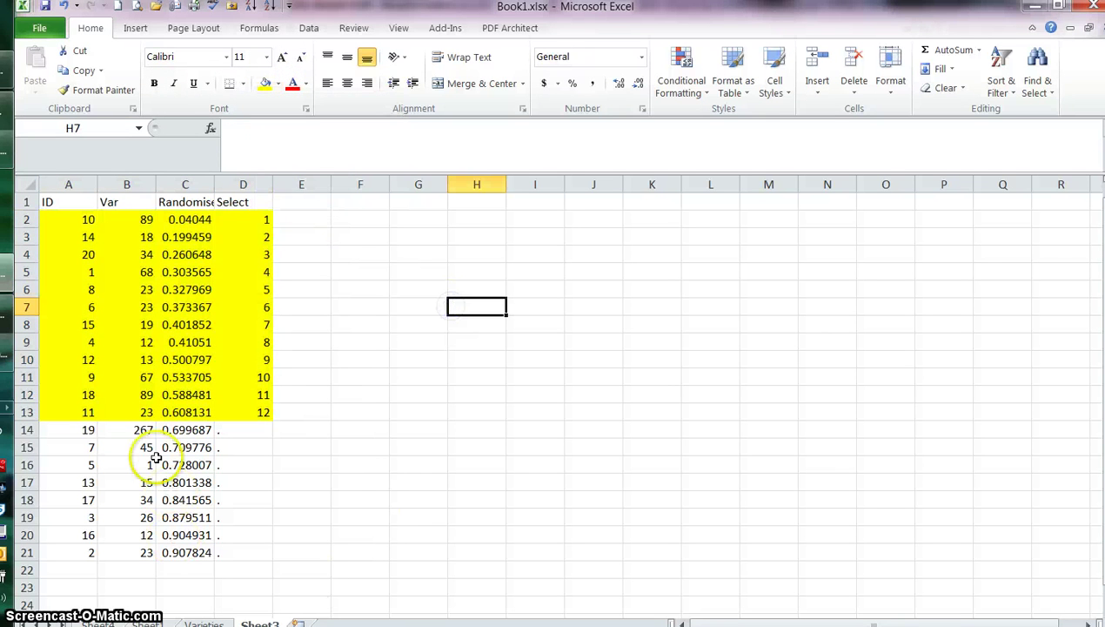